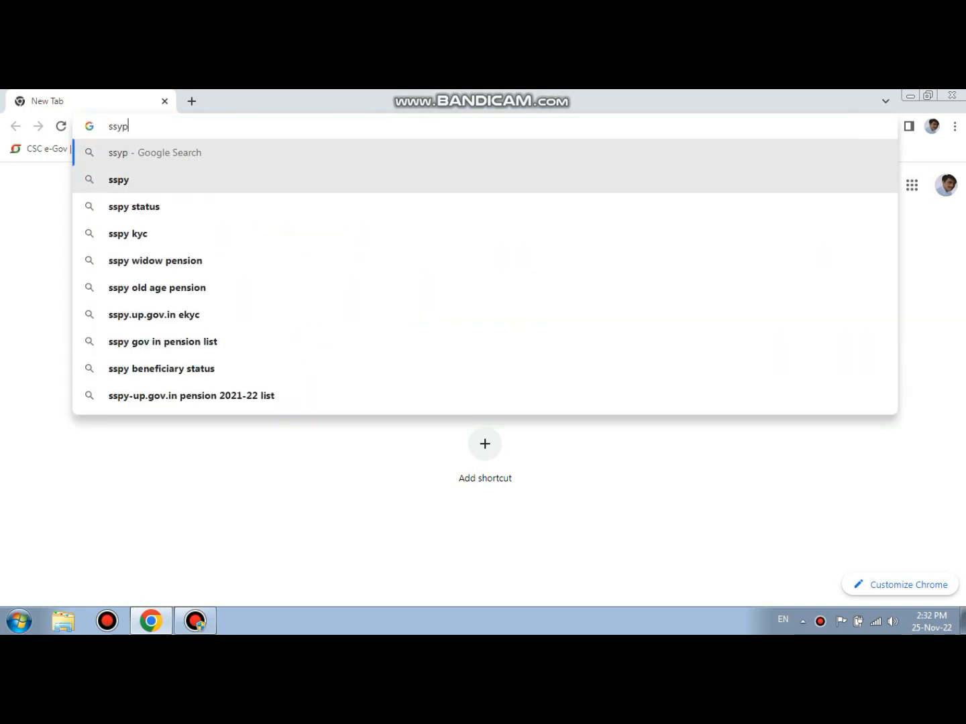
# - Search Google for sspy and open the SSPY UP Pension Scheme website from the results
pyautogui.press('Down')
pyautogui.press('Return')
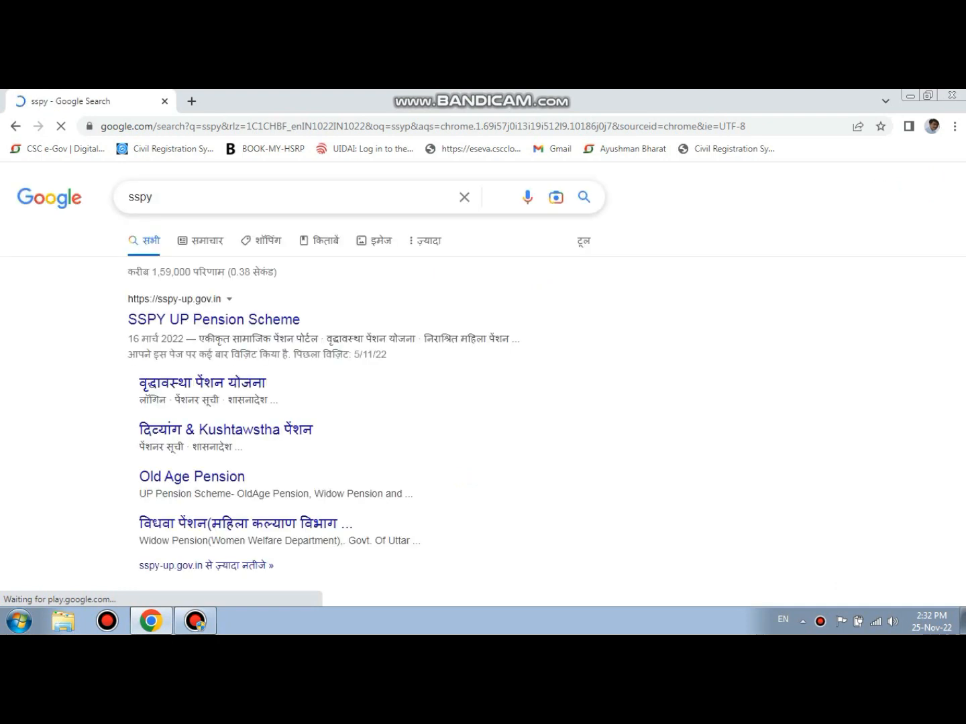
pyautogui.click(214, 320)
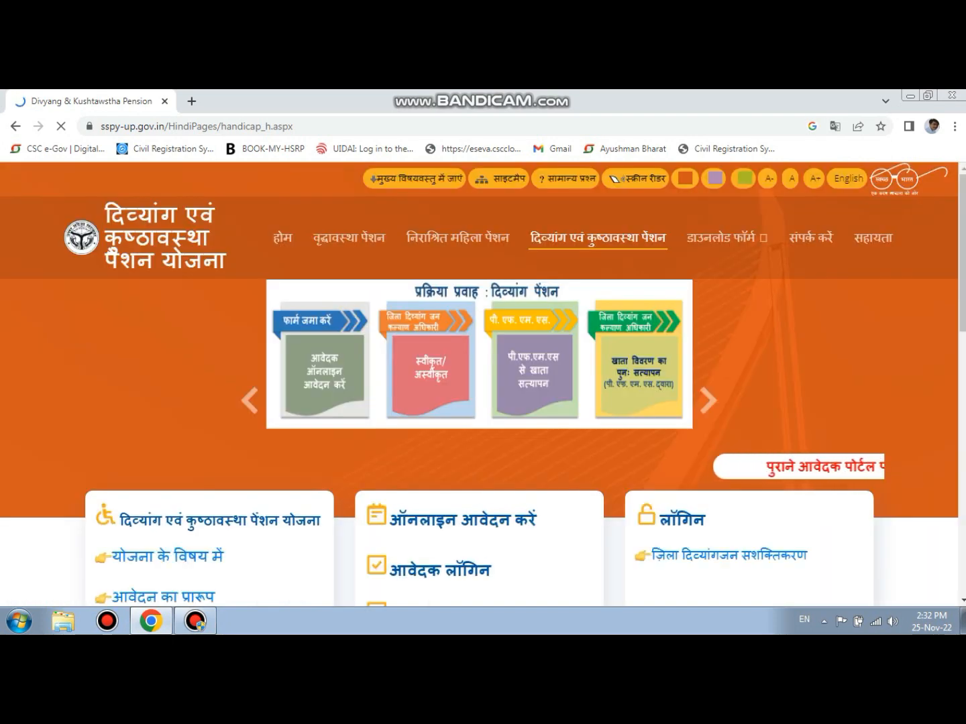
# - Open the online application form (ऑनलाइन आवेदन करें) for the Divyang and Kushtawstha pension
pyautogui.click(195, 621)
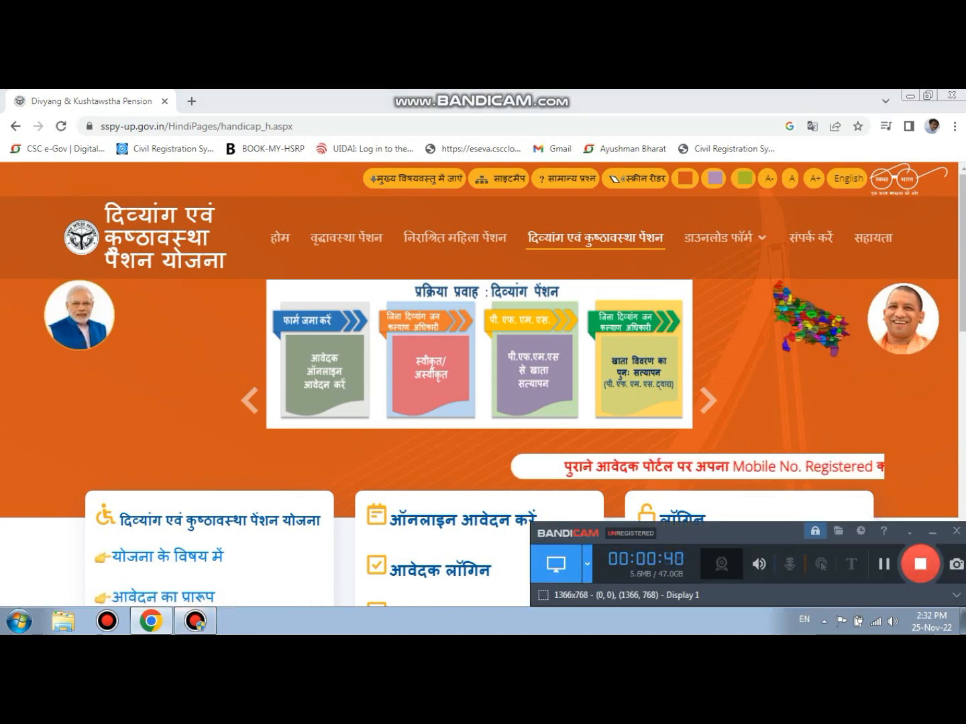
pyautogui.click(933, 532)
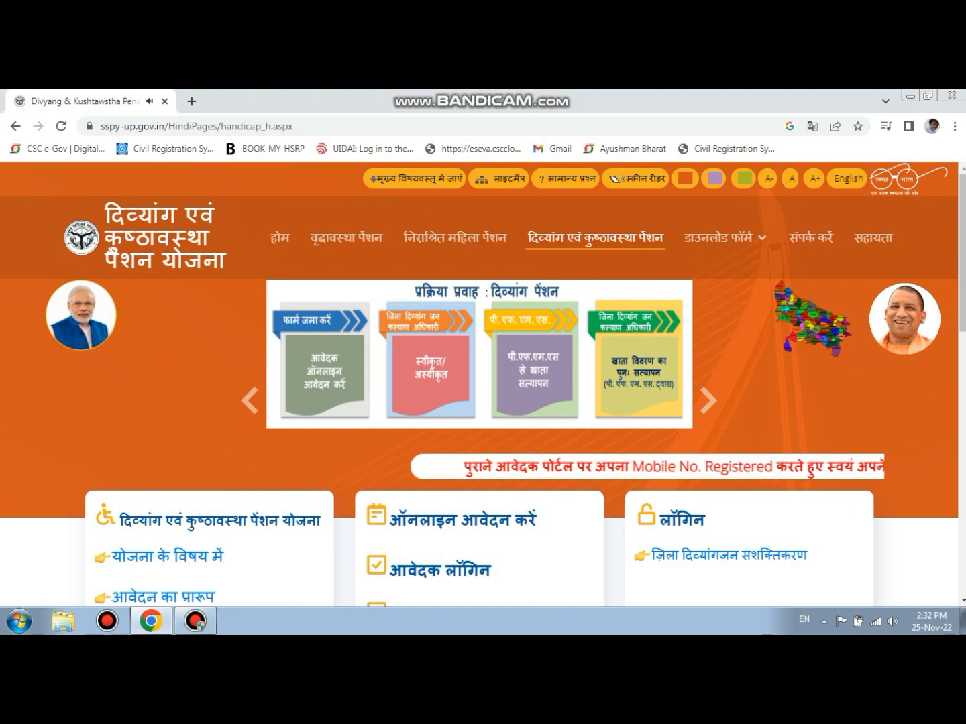
pyautogui.scroll(-2, 483, 384)
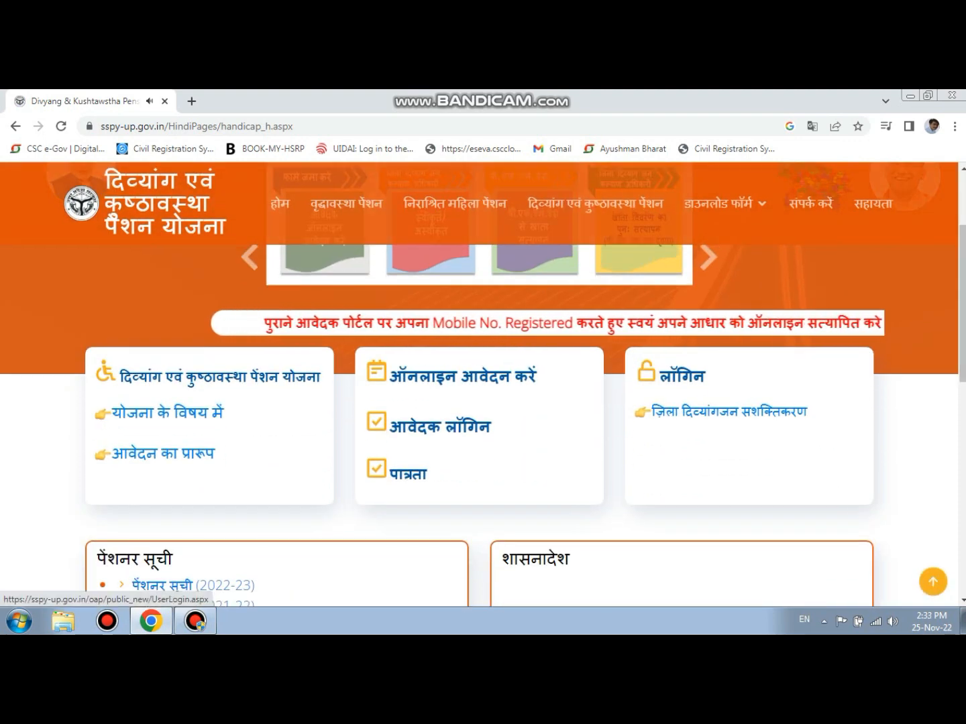
pyautogui.click(463, 377)
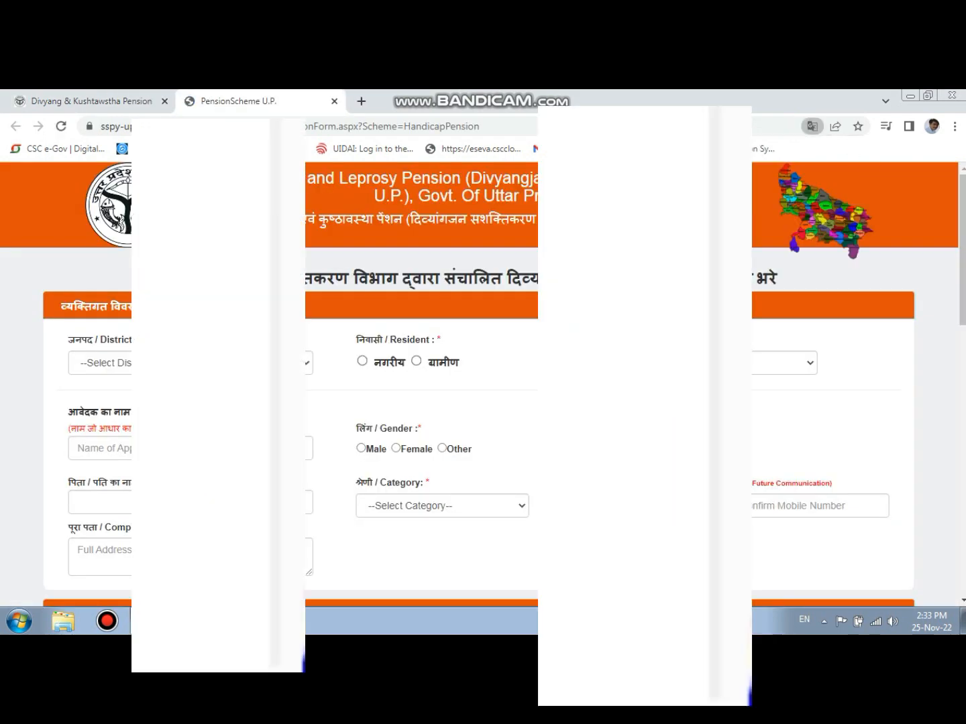
# - Set the district to Sonbhadra and the resident type to ग्रामीण (rural), and choose the last option in the adjoining list
pyautogui.click(221, 363)
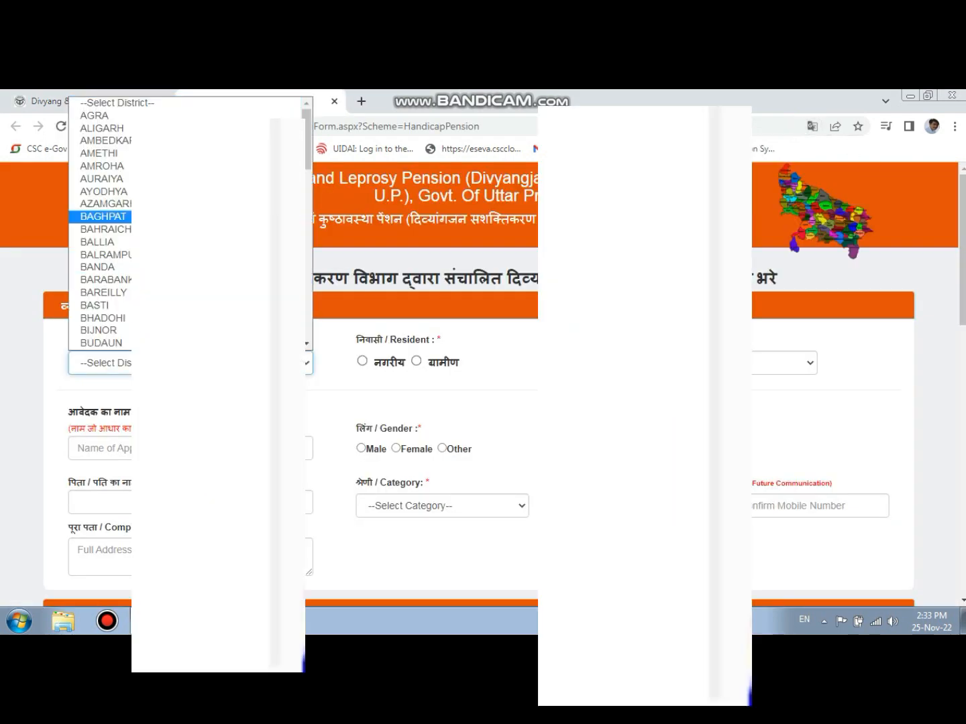
pyautogui.moveTo(308, 160); pyautogui.dragTo(307, 329)
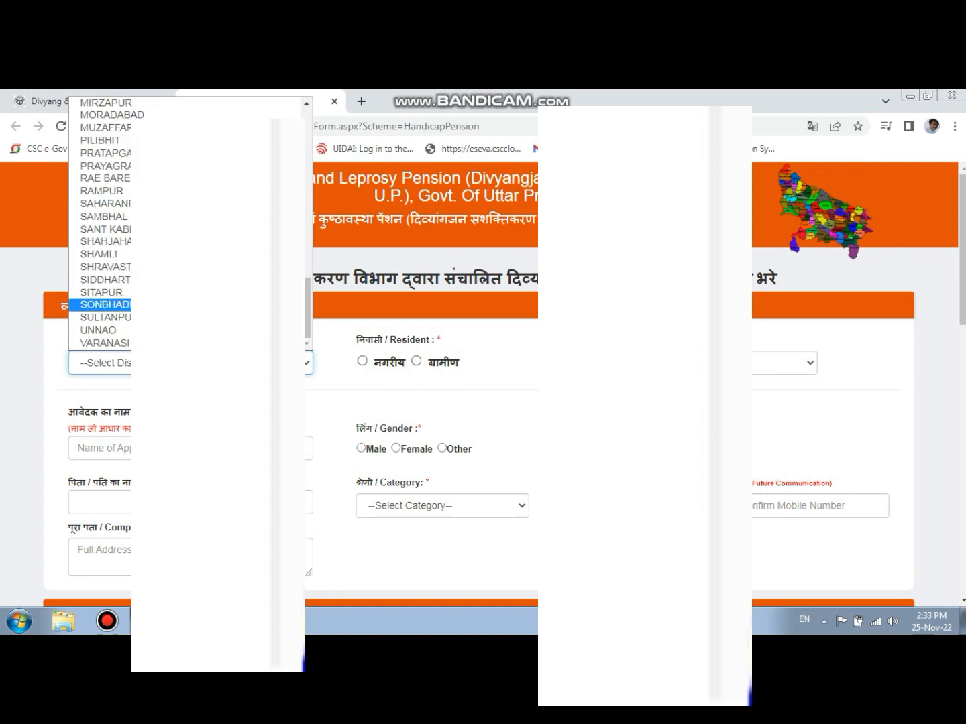
pyautogui.click(154, 306)
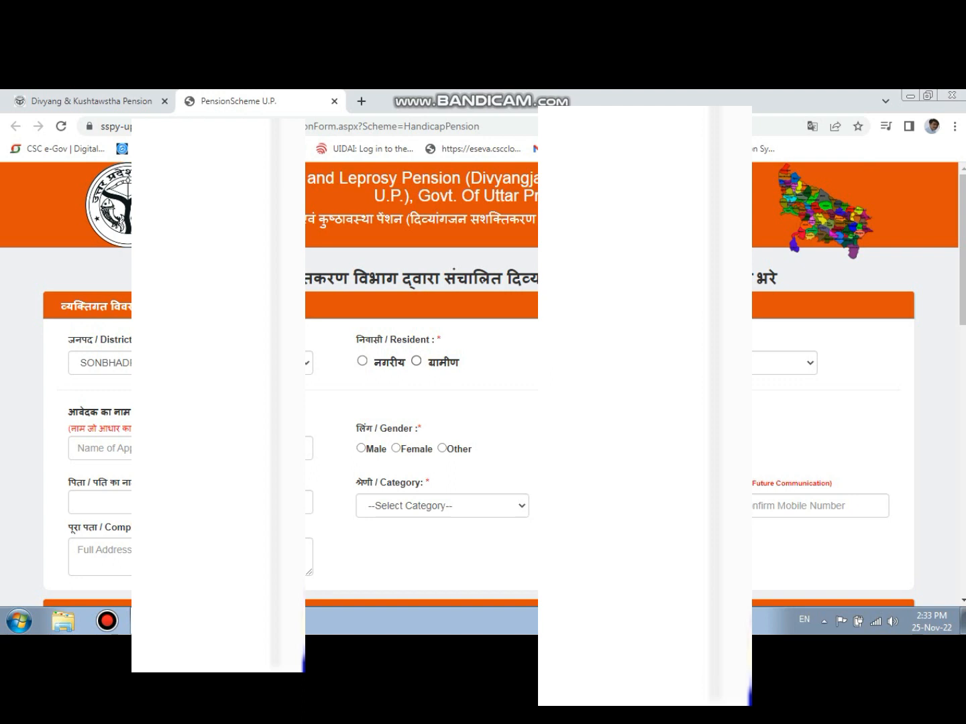
pyautogui.click(417, 360)
pyautogui.click(758, 363)
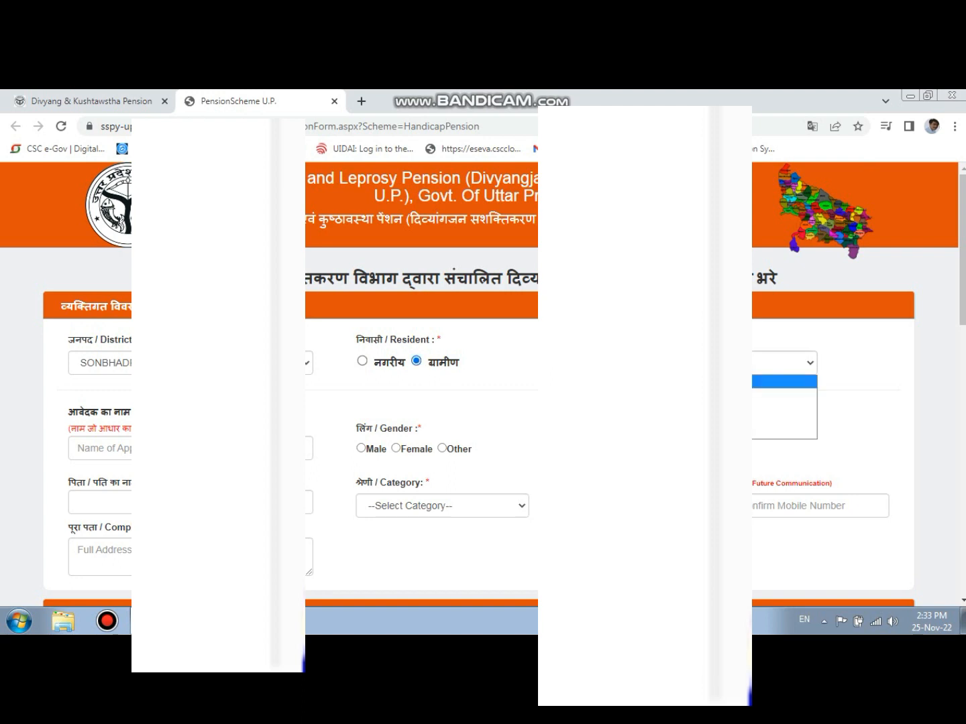
pyautogui.click(758, 432)
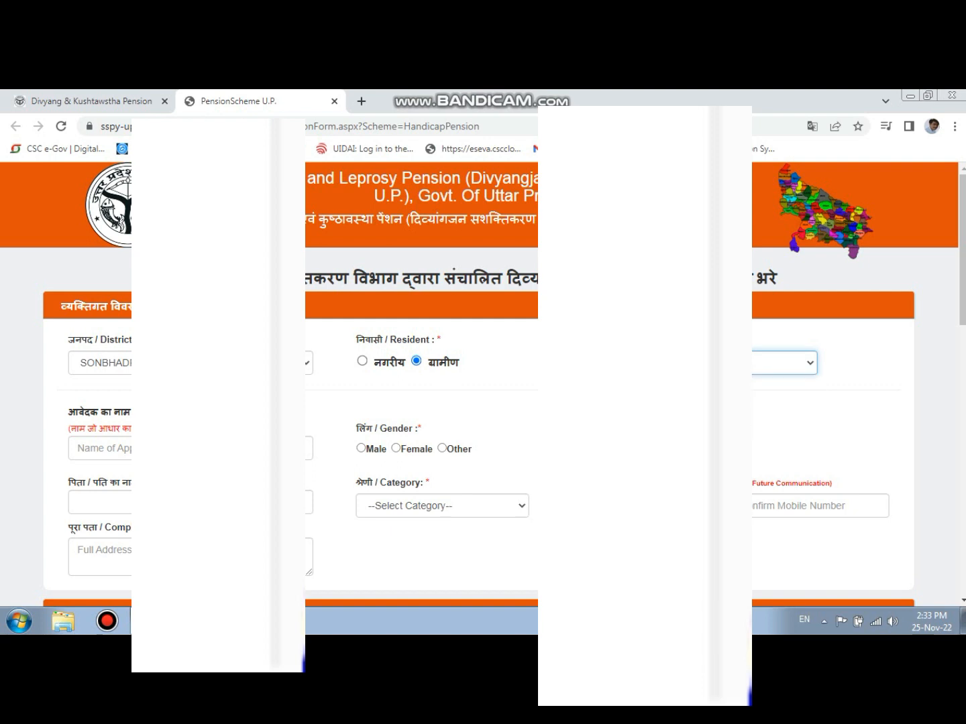
# - Set the block to KARMA and the gram panchayat to SARAULI, and choose an entry in the remaining location list of that row
pyautogui.click(202, 418)
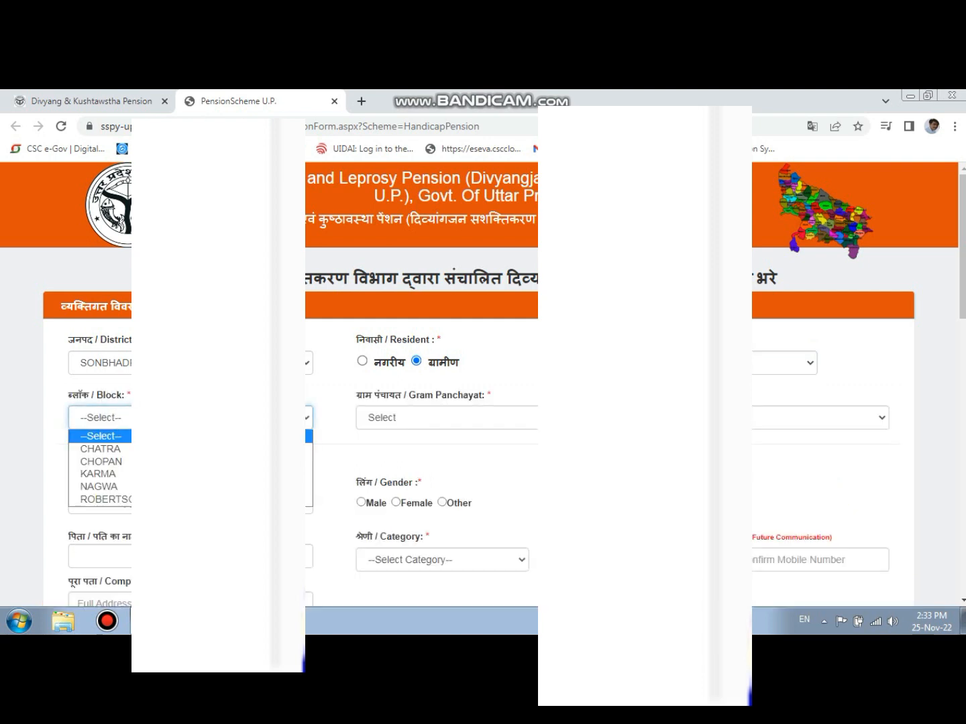
pyautogui.click(201, 474)
pyautogui.click(478, 418)
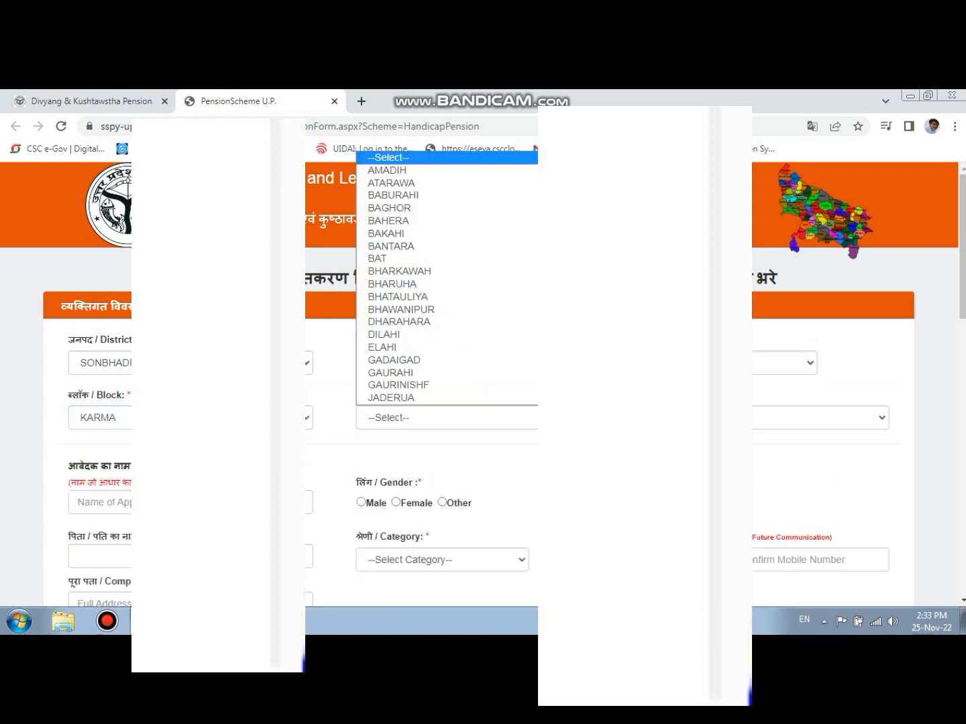
pyautogui.press('s')
pyautogui.press('s')
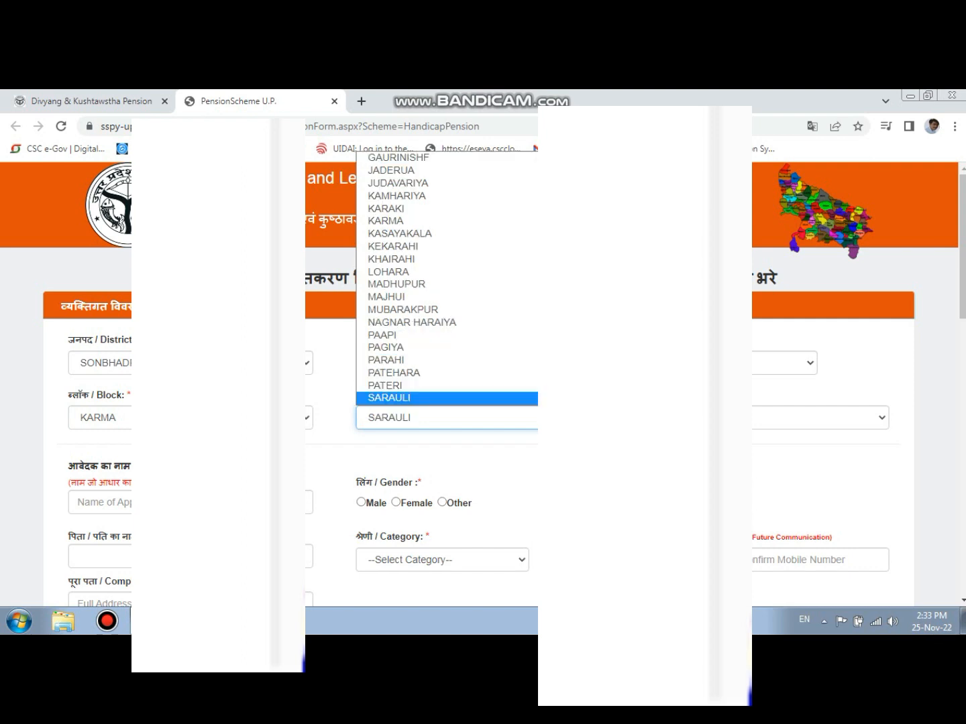
pyautogui.click(478, 385)
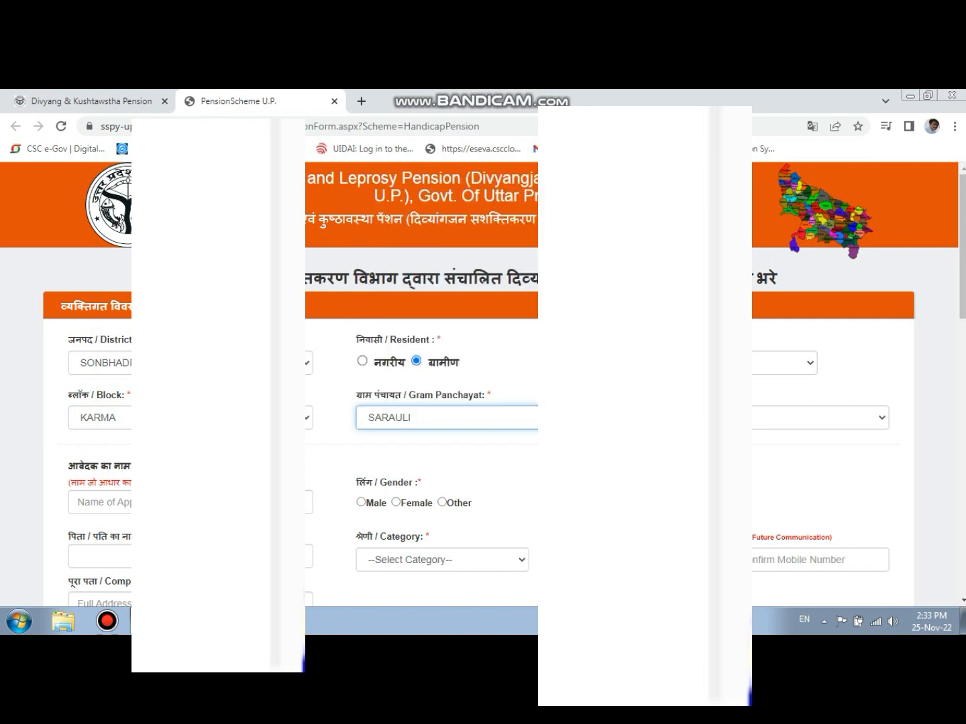
pyautogui.click(767, 418)
pyautogui.click(767, 450)
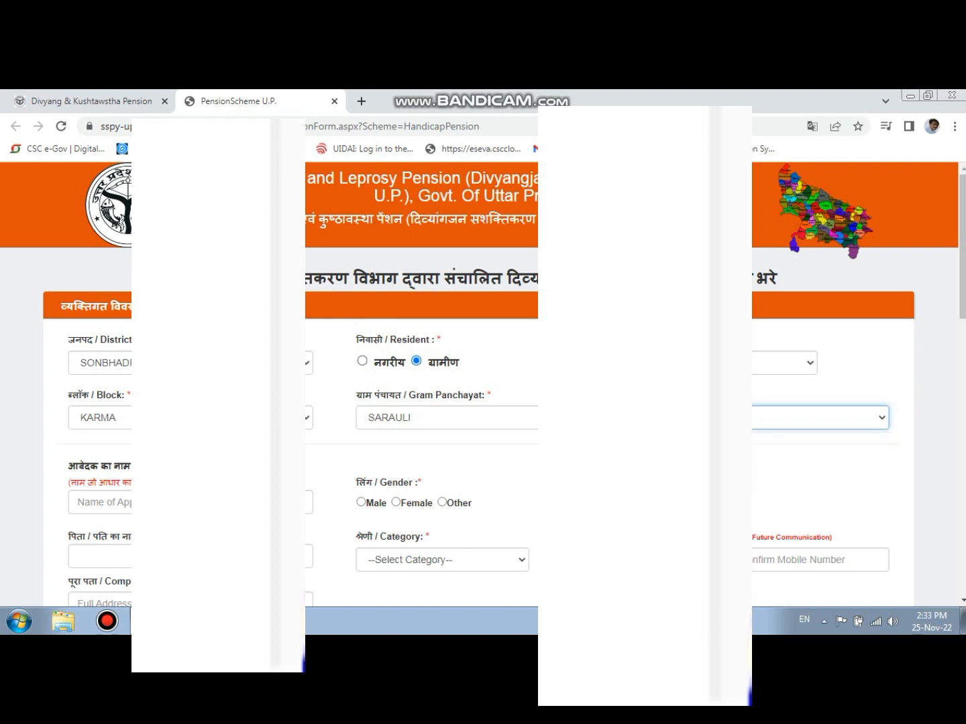
# - Enter the applicant's name and set the gender to Female
pyautogui.click(190, 503)
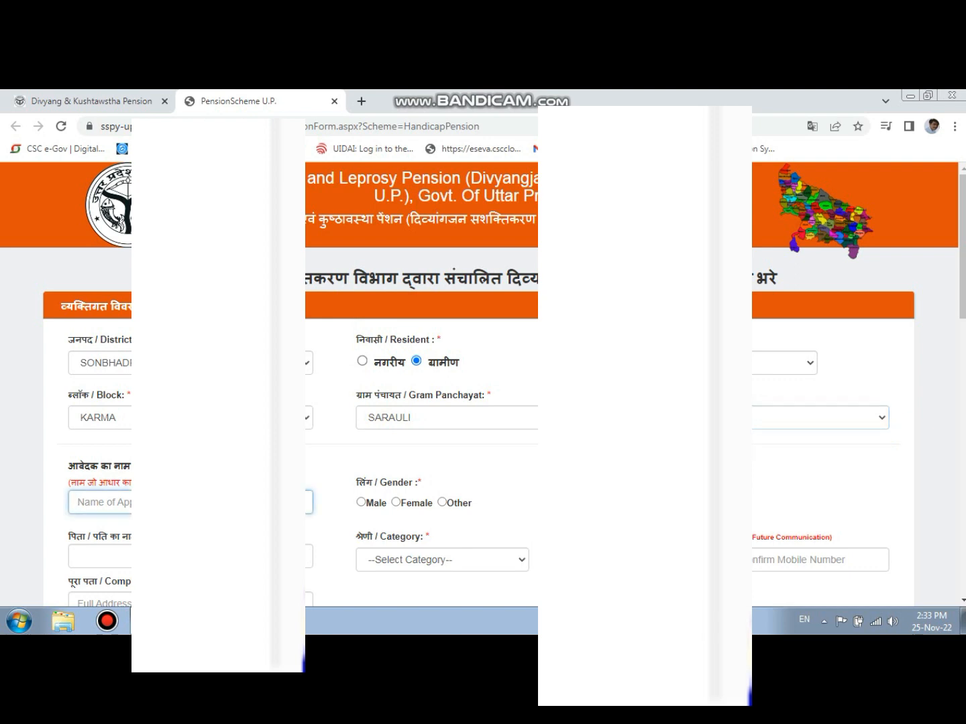
pyautogui.click(396, 503)
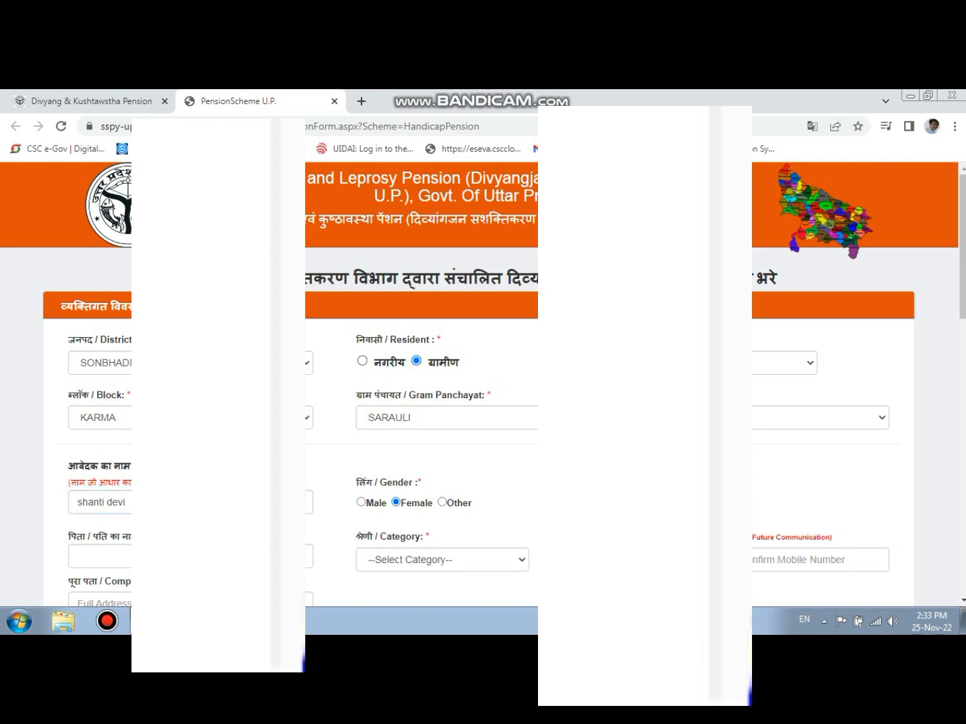
# - Choose the applicant's date of birth by year, month and day in the calendar
pyautogui.click(724, 503)
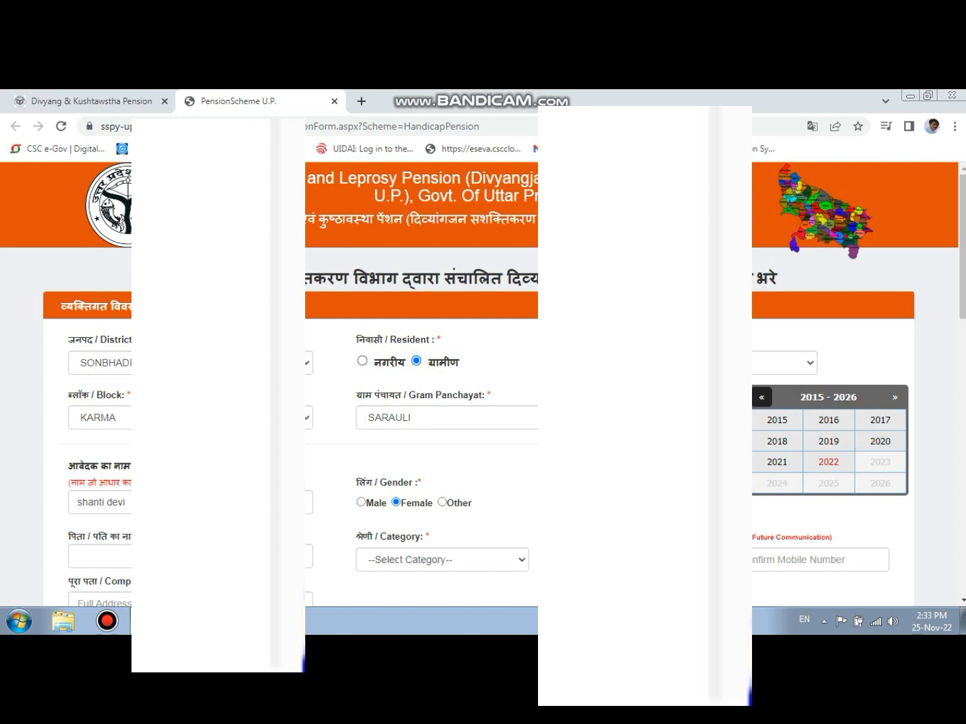
pyautogui.click(761, 397)
pyautogui.click(762, 397)
pyautogui.click(761, 397)
pyautogui.click(762, 397)
pyautogui.click(761, 397)
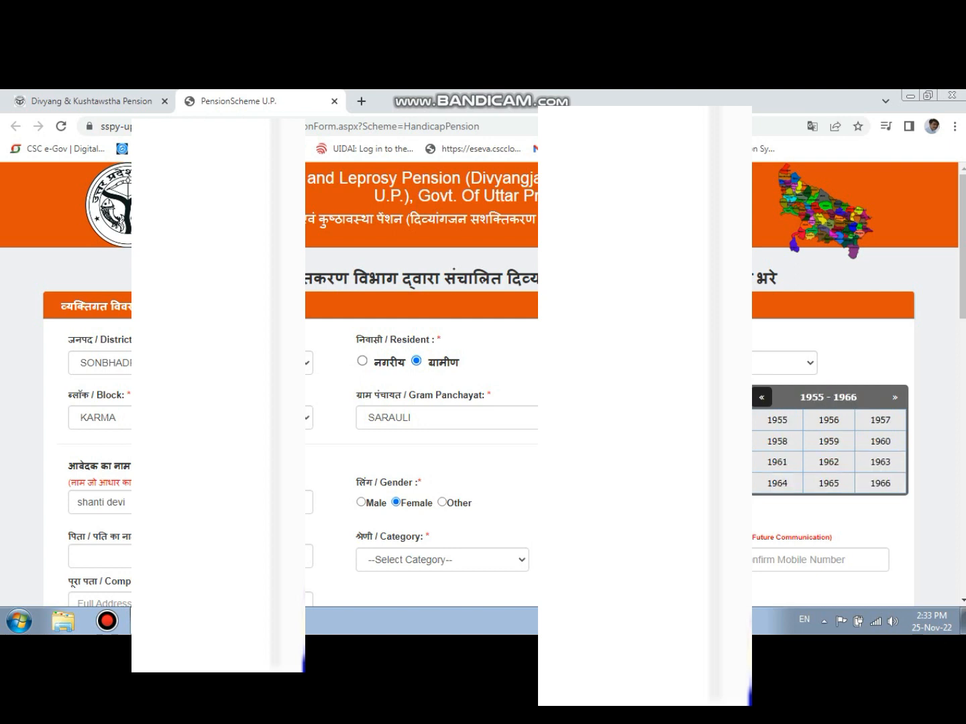
pyautogui.click(895, 397)
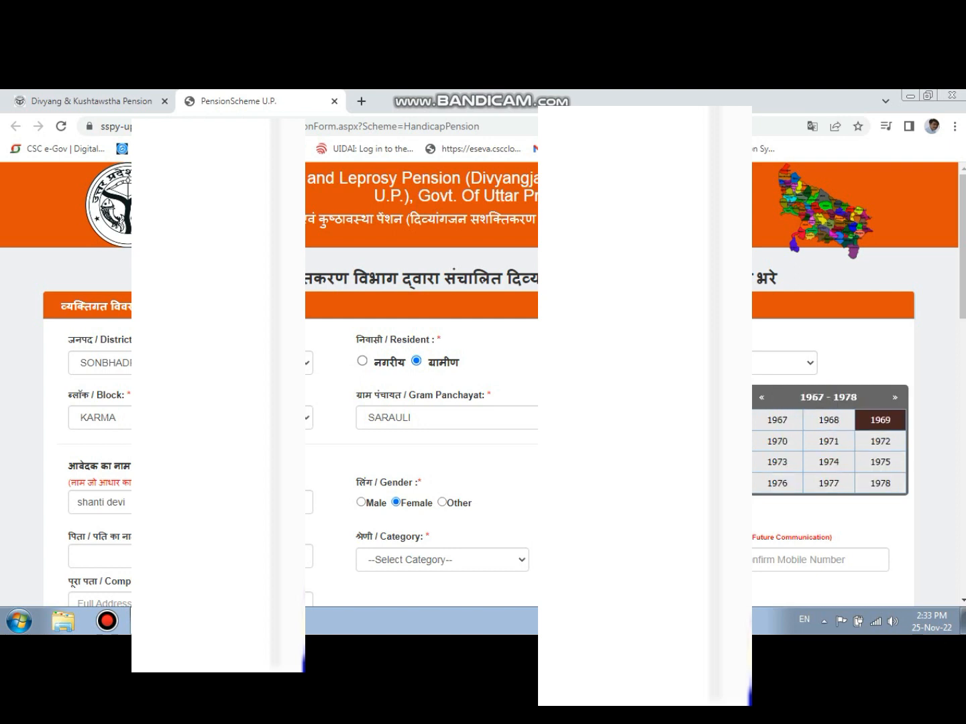
pyautogui.click(777, 441)
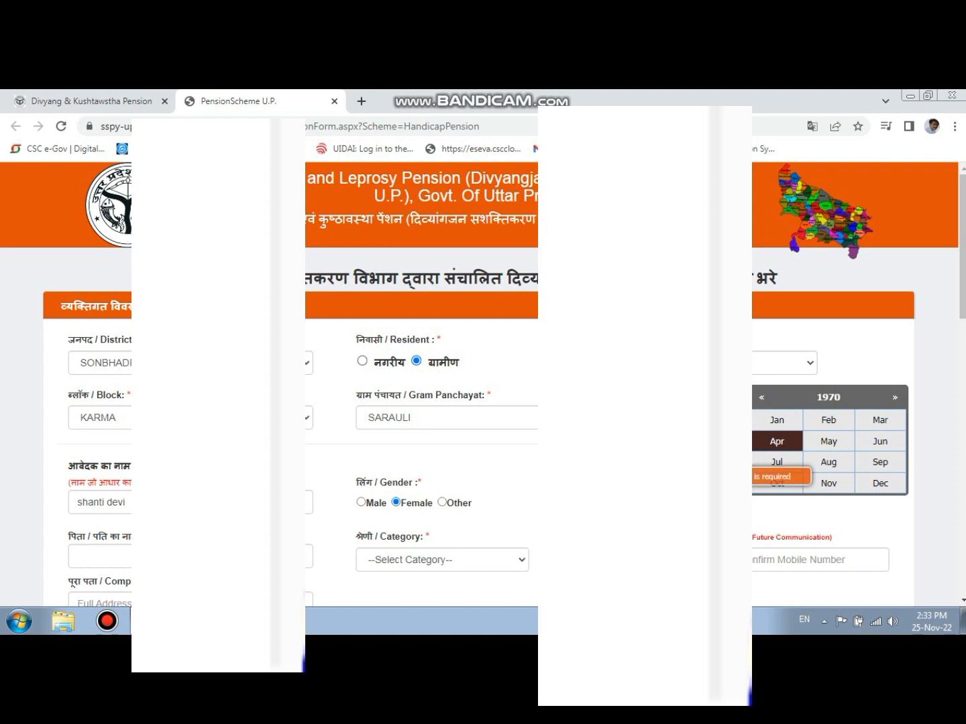
pyautogui.click(880, 419)
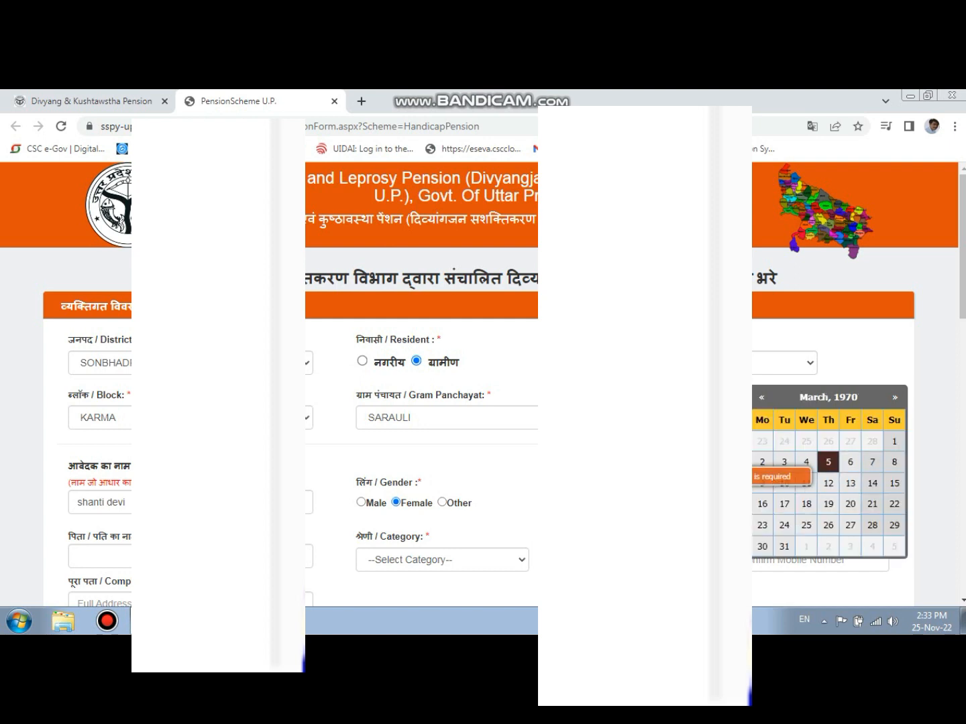
pyautogui.click(850, 462)
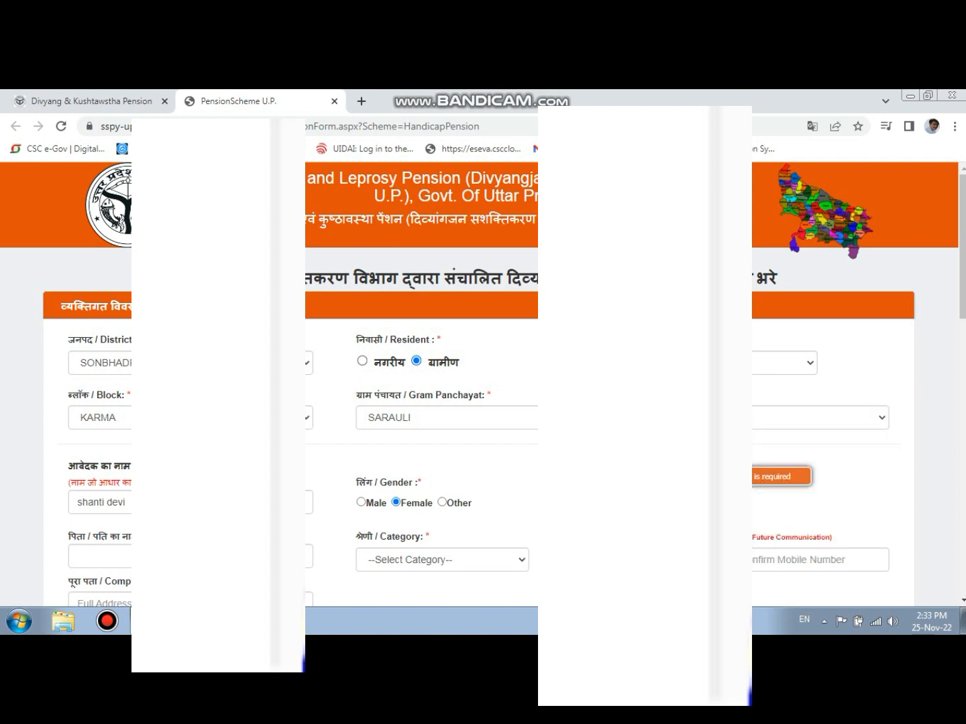
# - Enter the name of the applicant's father or husband as a first name without a space
pyautogui.scroll(-2, 503, 383)
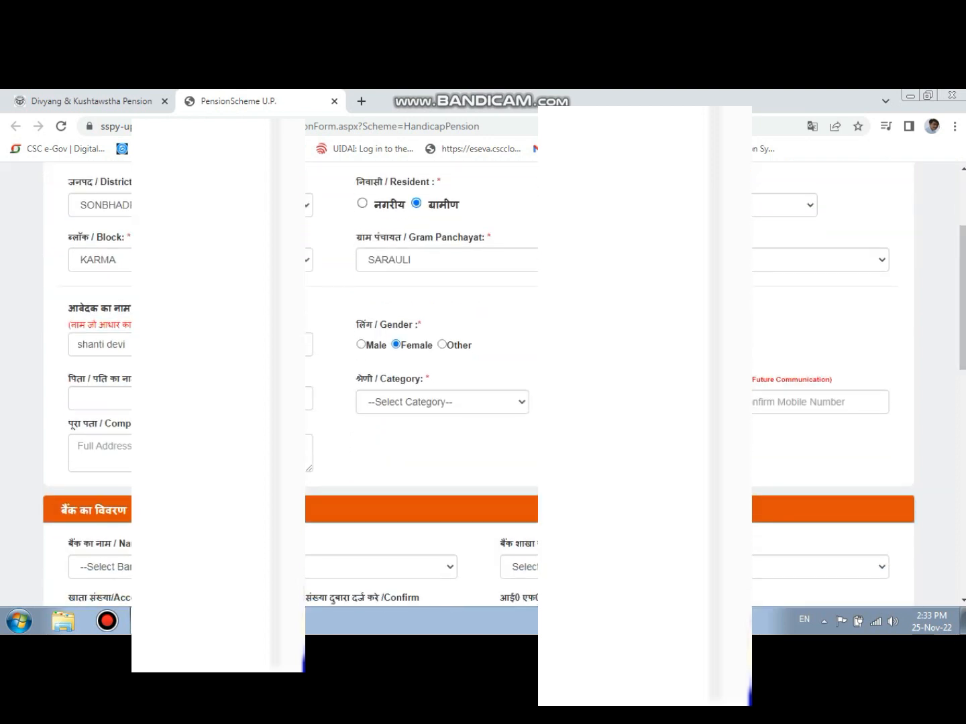
pyautogui.click(121, 398)
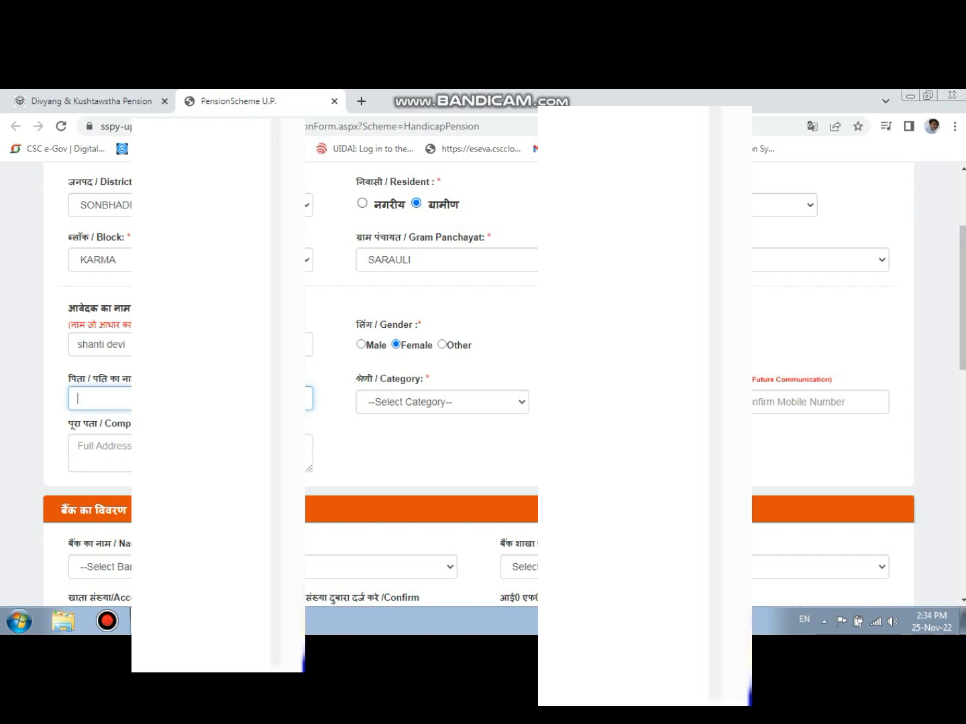
pyautogui.write('Ram brish')
pyautogui.click(98, 399)
pyautogui.press('Delete')
# - Set the applicant's category to SC
pyautogui.click(442, 402)
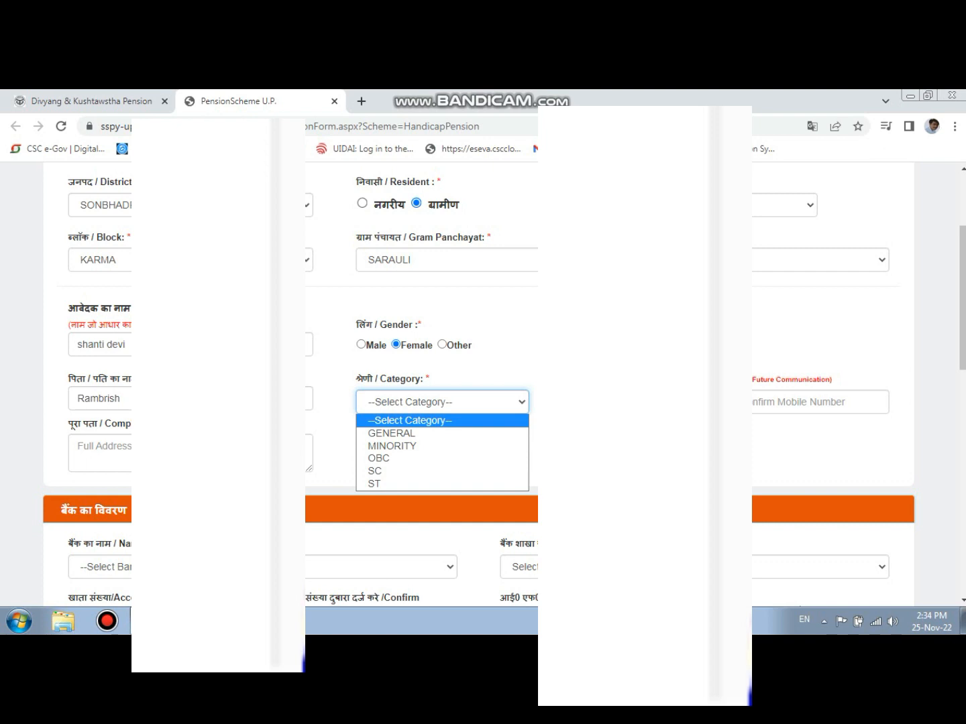
pyautogui.press('Down')
pyautogui.press('Down')
pyautogui.press('Down')
pyautogui.press('Down')
pyautogui.press('Return')
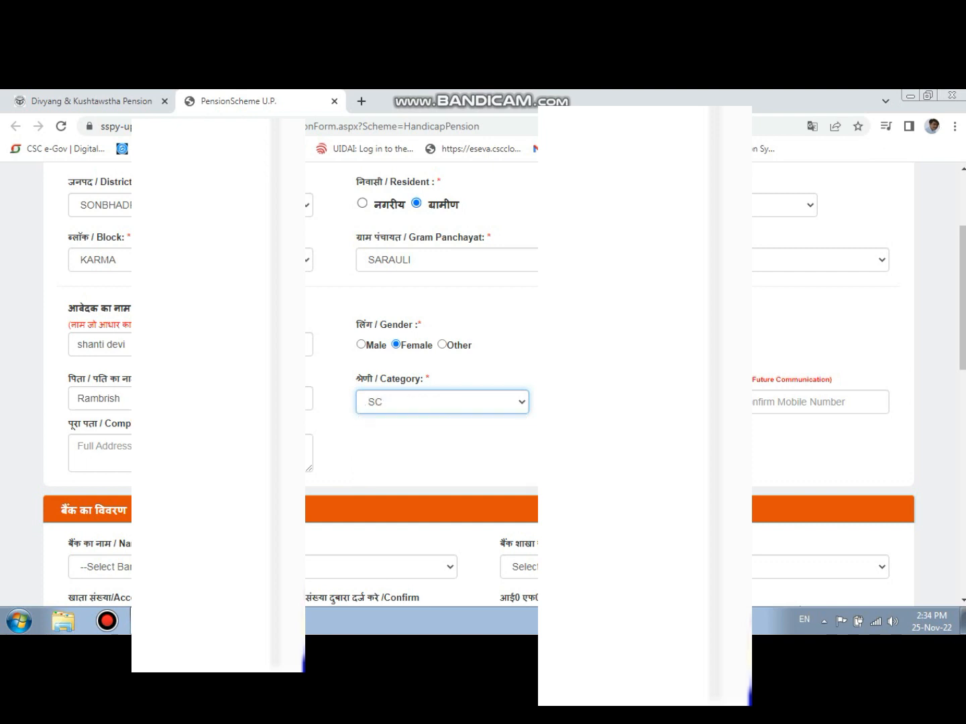
pyautogui.press('Tab')
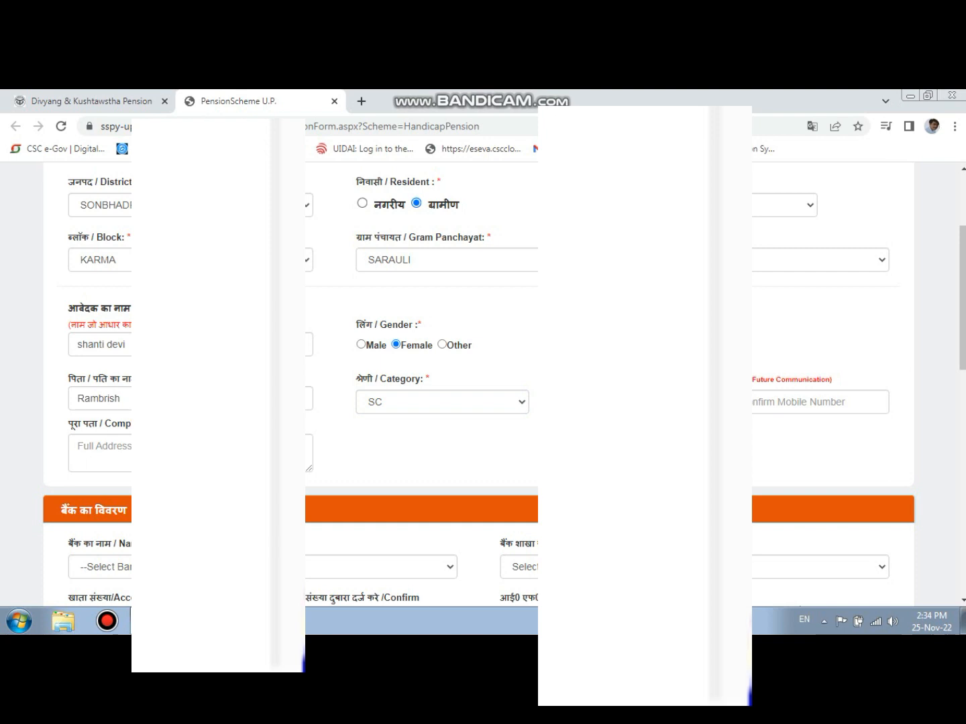
# - Fill in the applicant's complete address with the village and post office
pyautogui.click(124, 452)
pyautogui.write('vi')
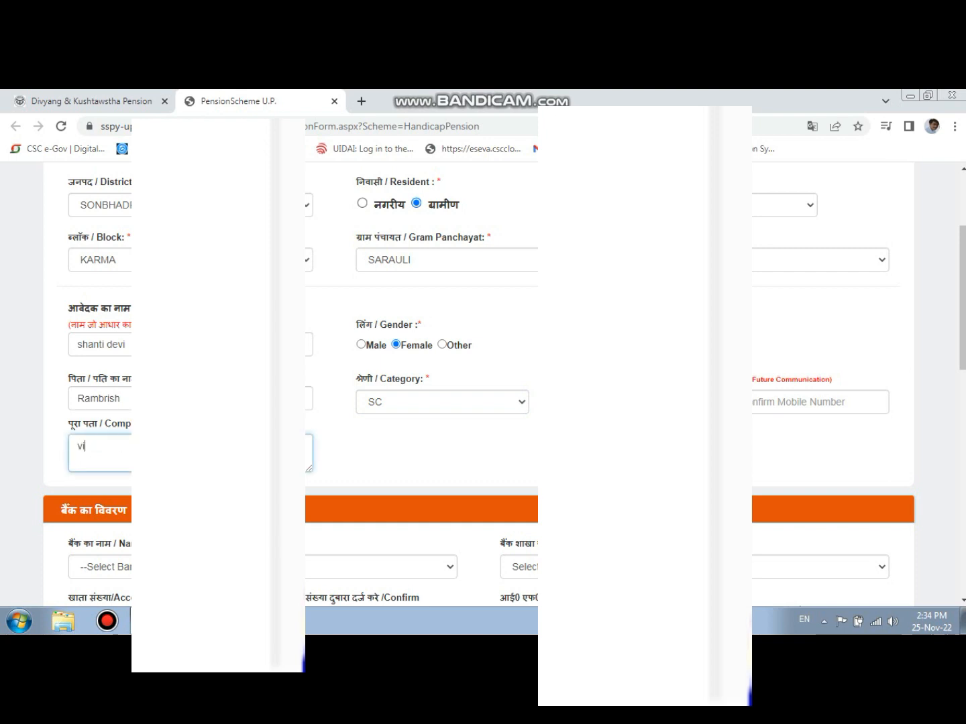
pyautogui.write('ll sarau')
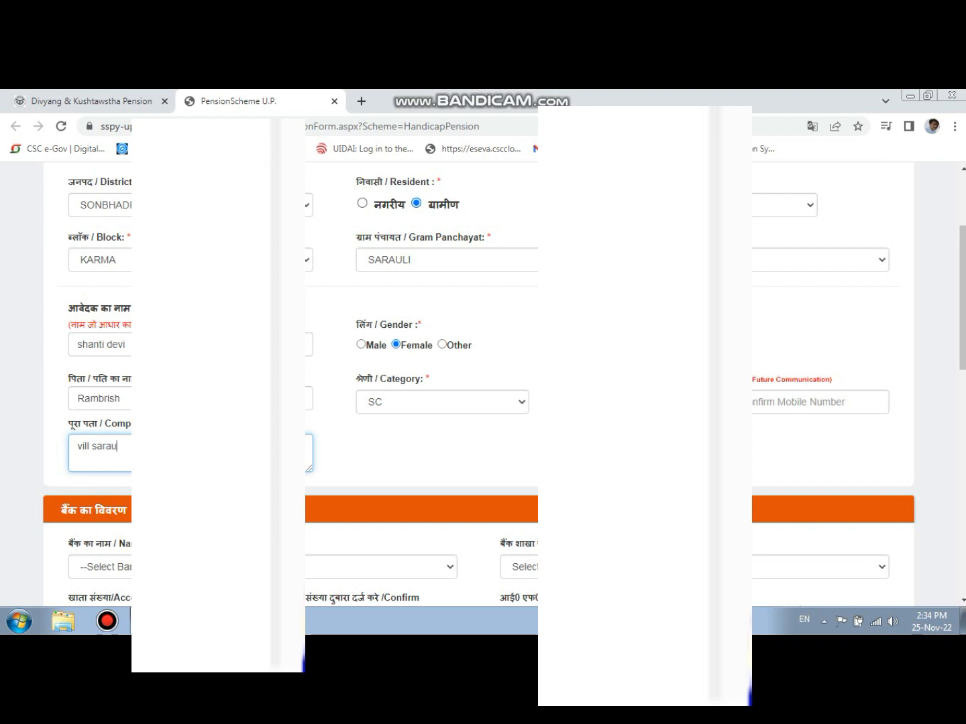
pyautogui.write('li po')
pyautogui.press('Tab')
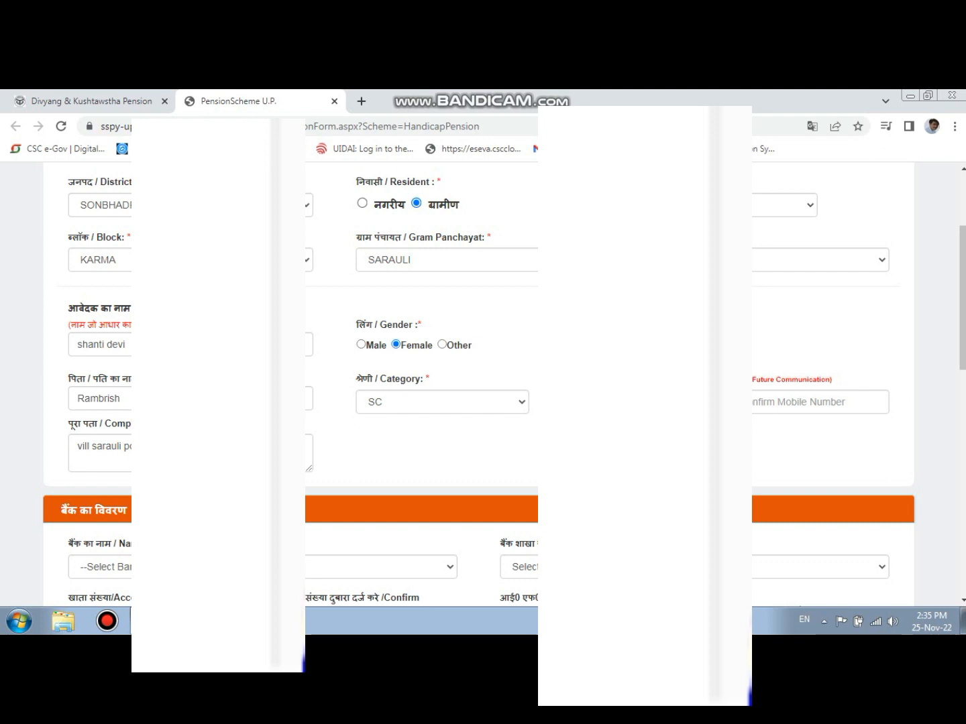
# - Enter the applicant's mobile number again in the mobile number confirmation field
pyautogui.press('Tab')
pyautogui.write('0')
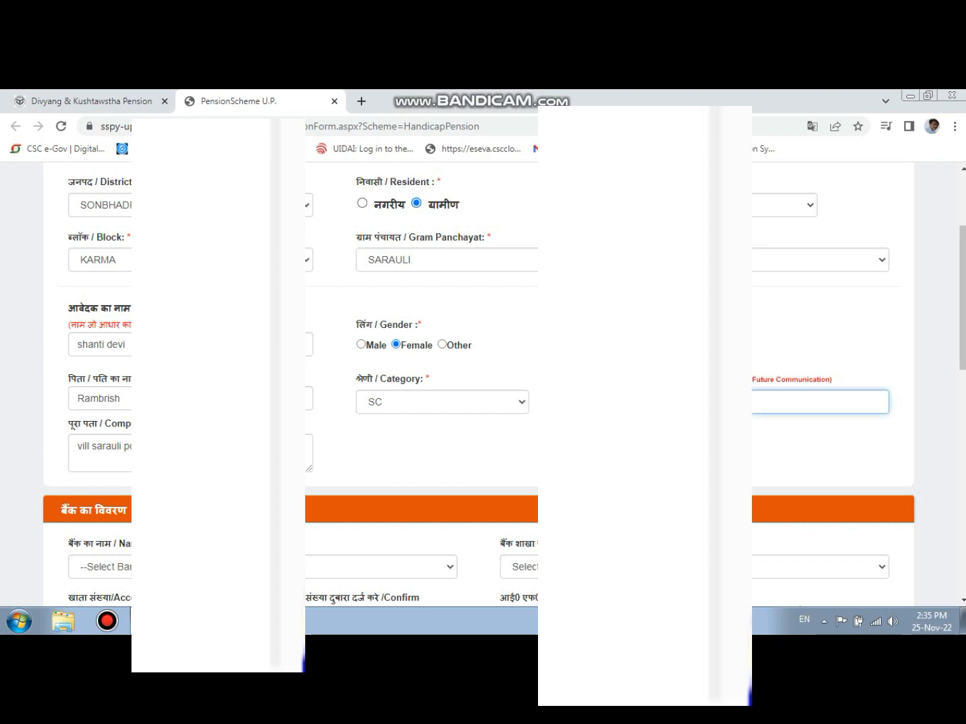
pyautogui.write('9425412')
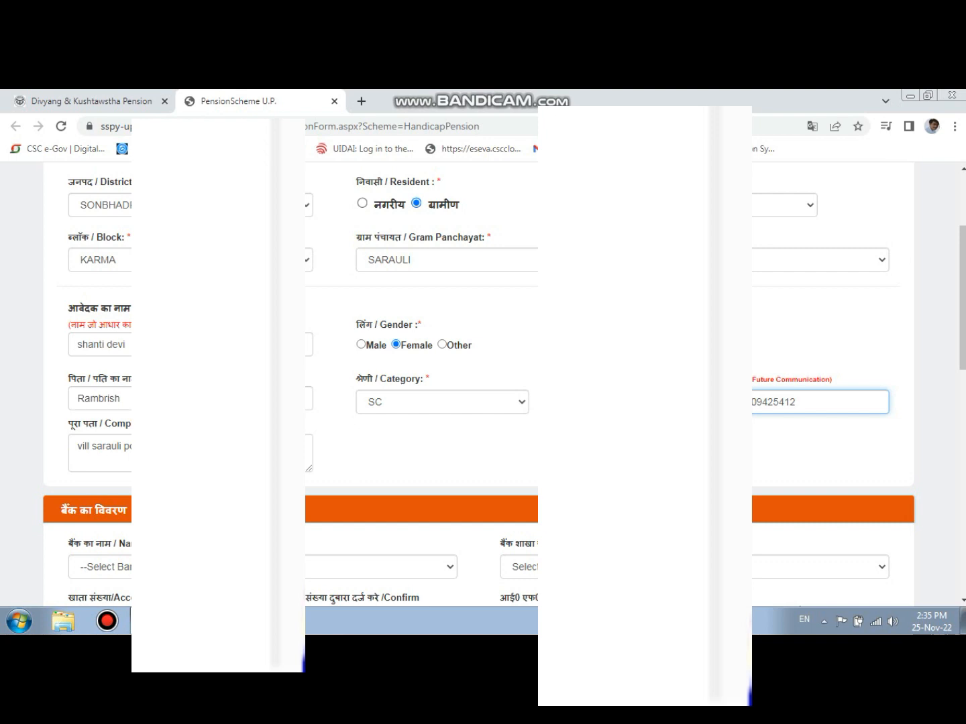
# - Select INDIAN BANK as the bank and the branch whose name begins with KHAI in the bank details
pyautogui.click(316, 568)
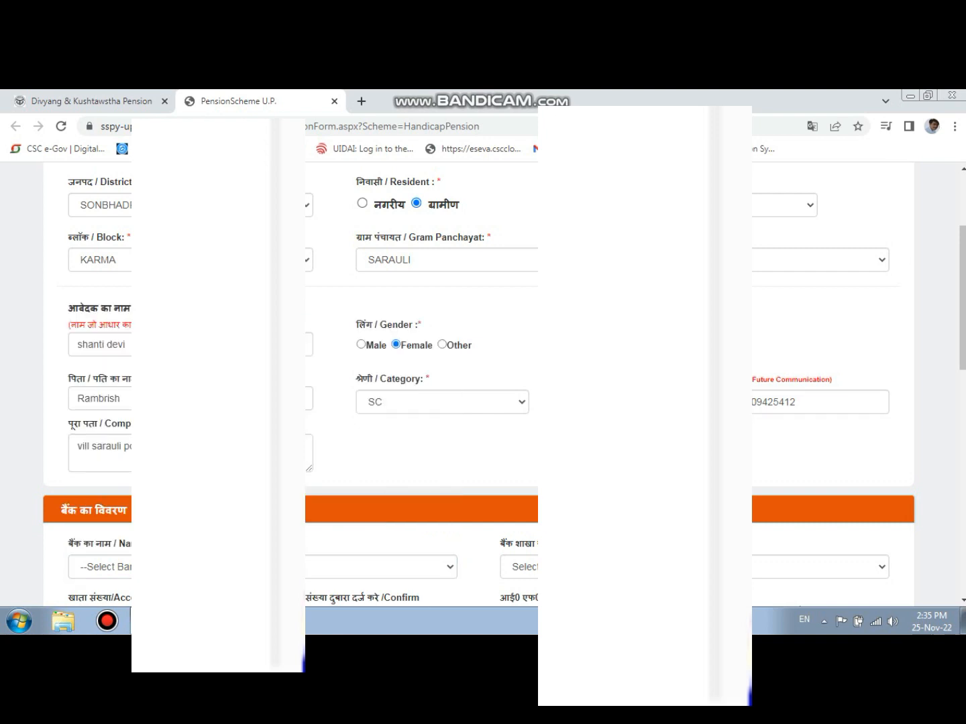
pyautogui.click(316, 567)
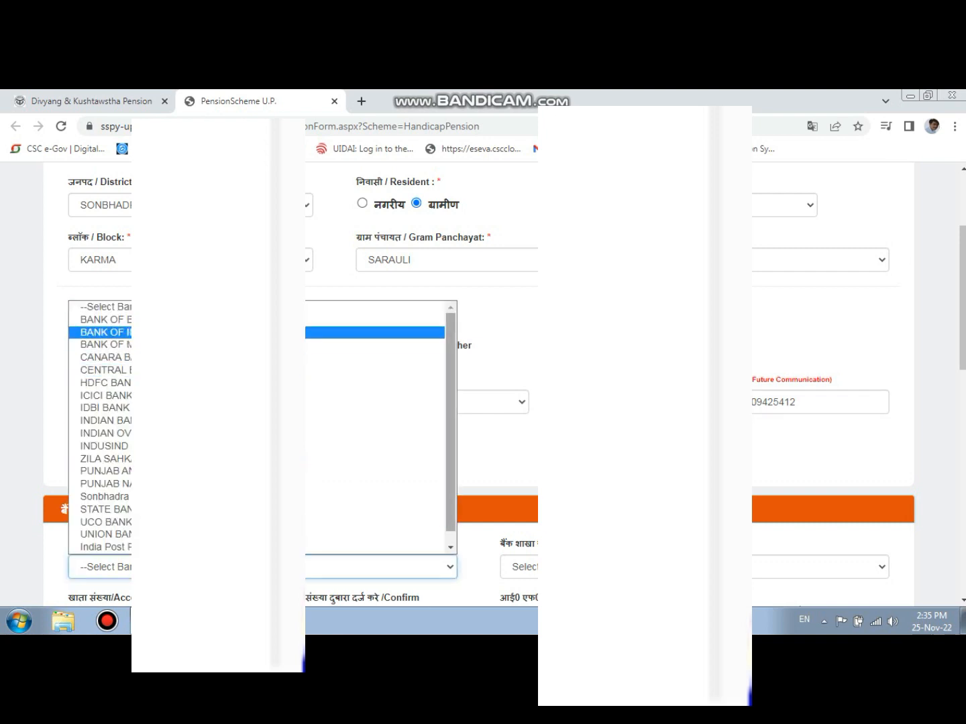
pyautogui.scroll(-1, 376, 430)
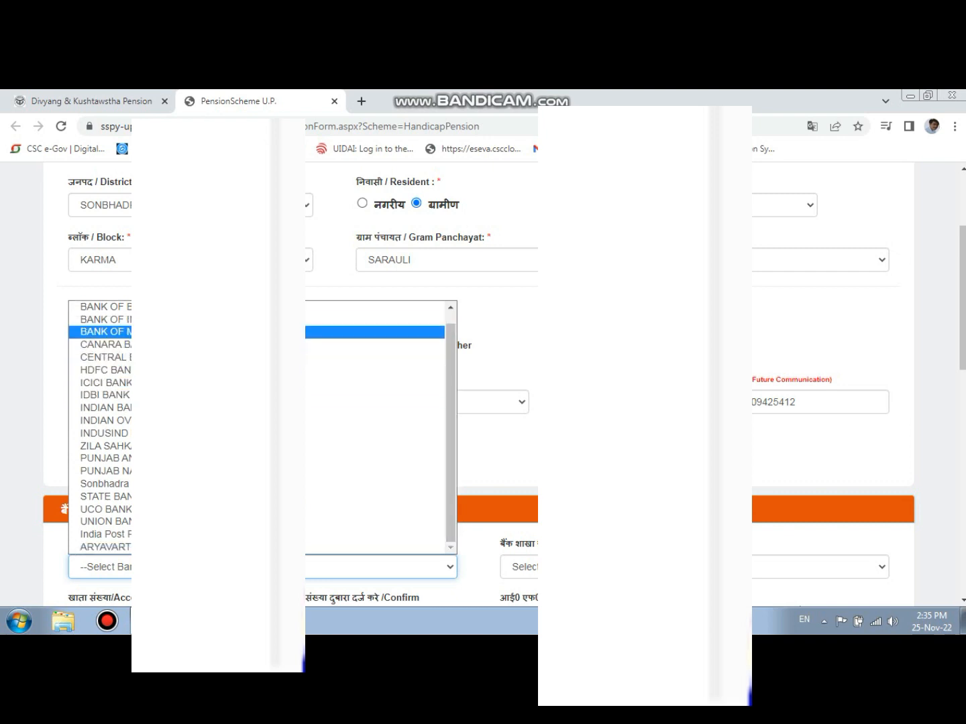
pyautogui.click(214, 407)
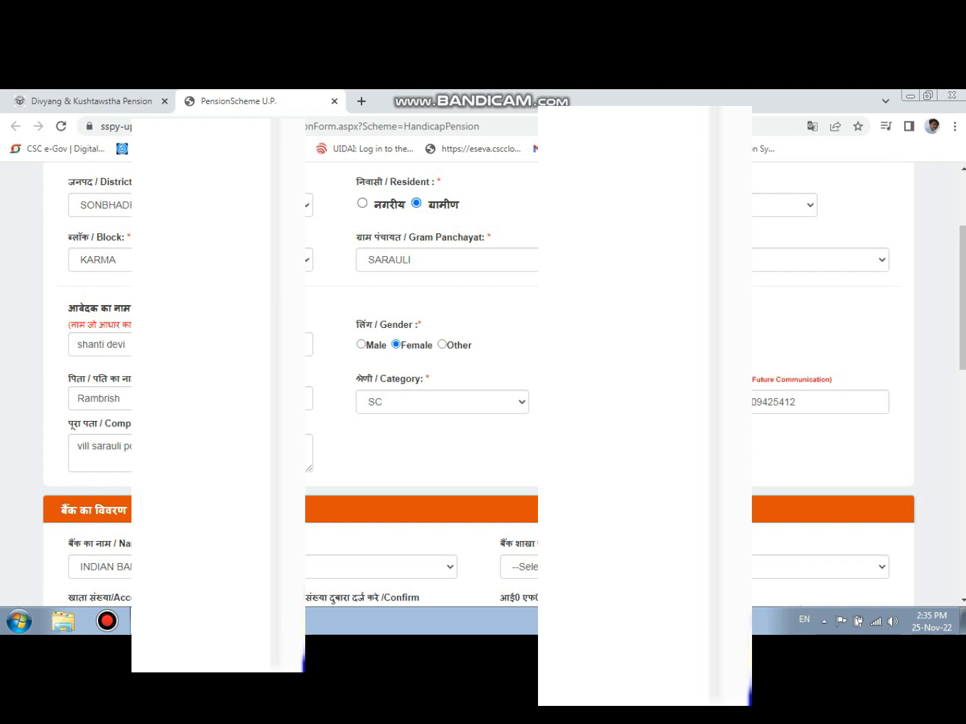
pyautogui.moveTo(962, 297); pyautogui.dragTo(963, 390)
pyautogui.click(757, 282)
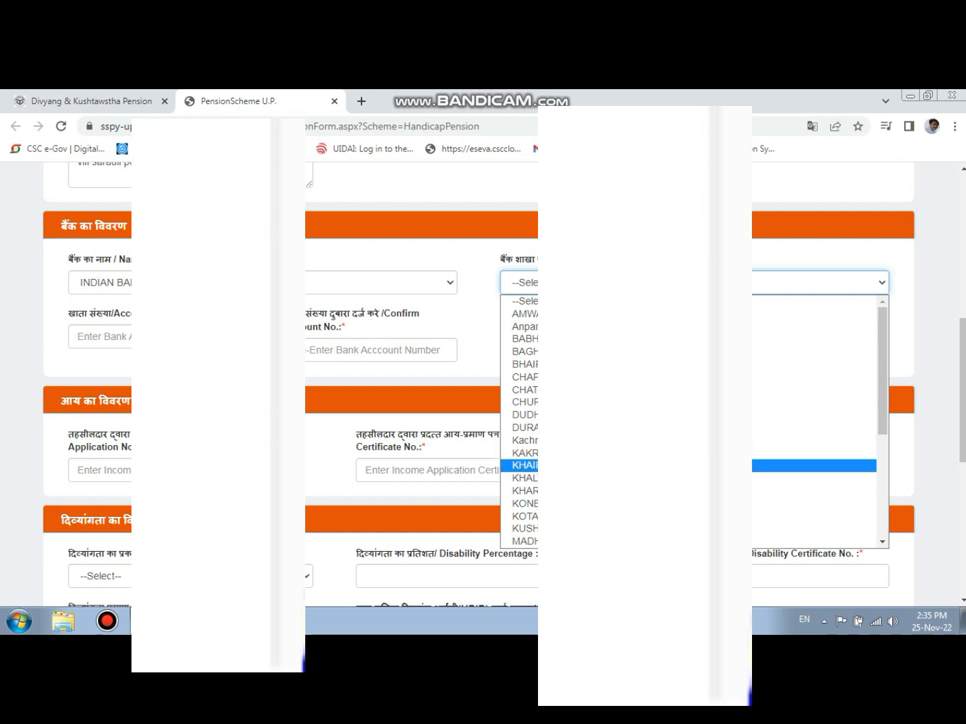
pyautogui.click(525, 465)
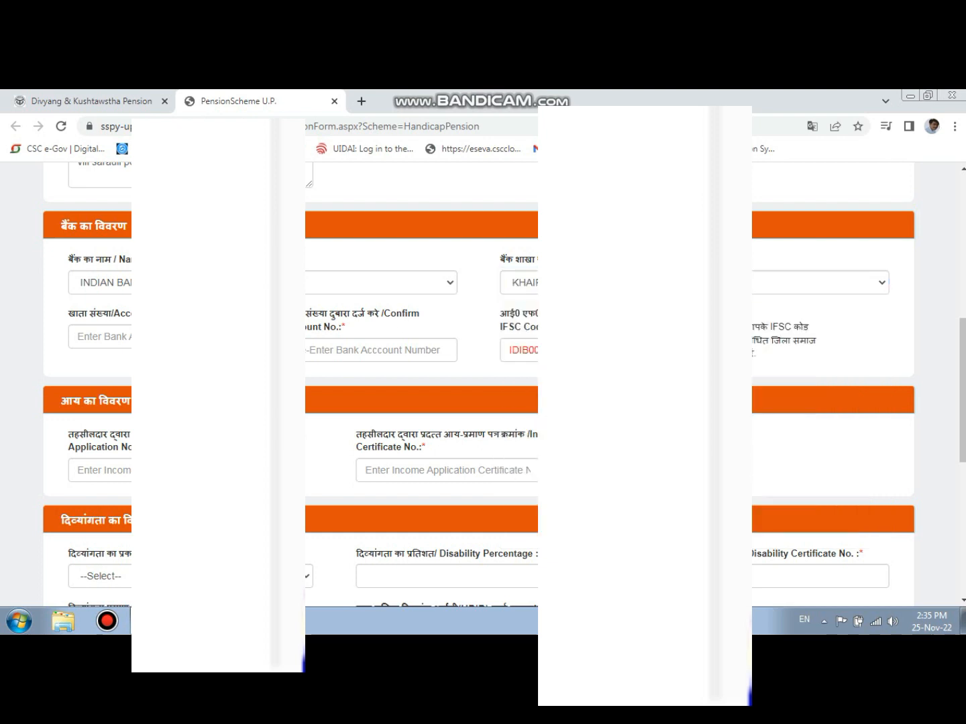
# - Enter the applicant's bank account number in the account number field
pyautogui.click(161, 337)
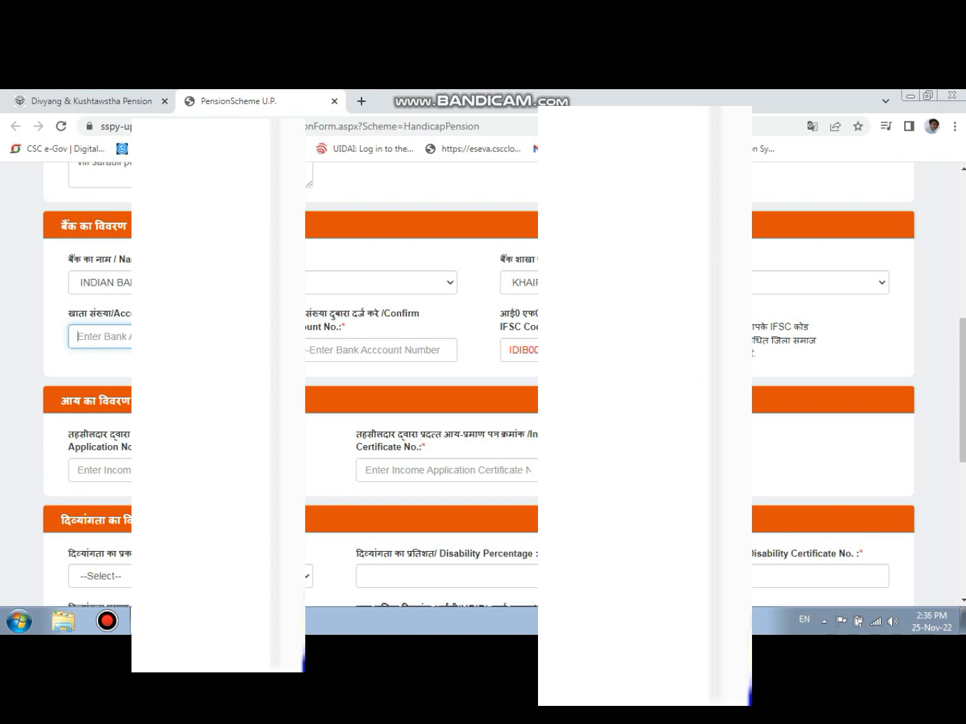
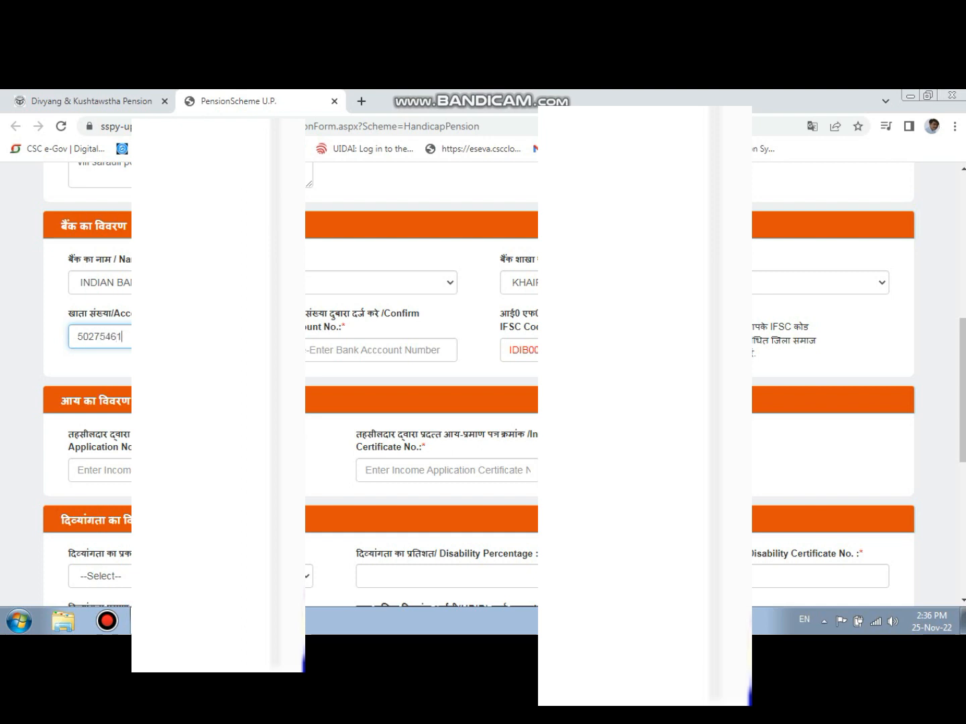
# - Enter the bank account number again in the account number confirmation field
pyautogui.press('Tab')
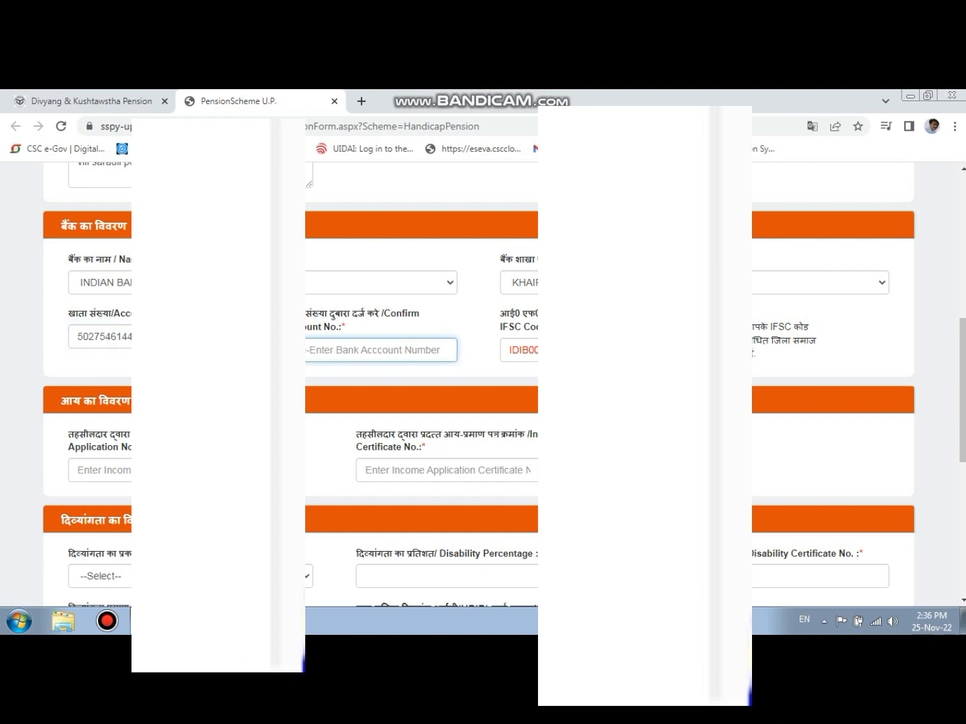
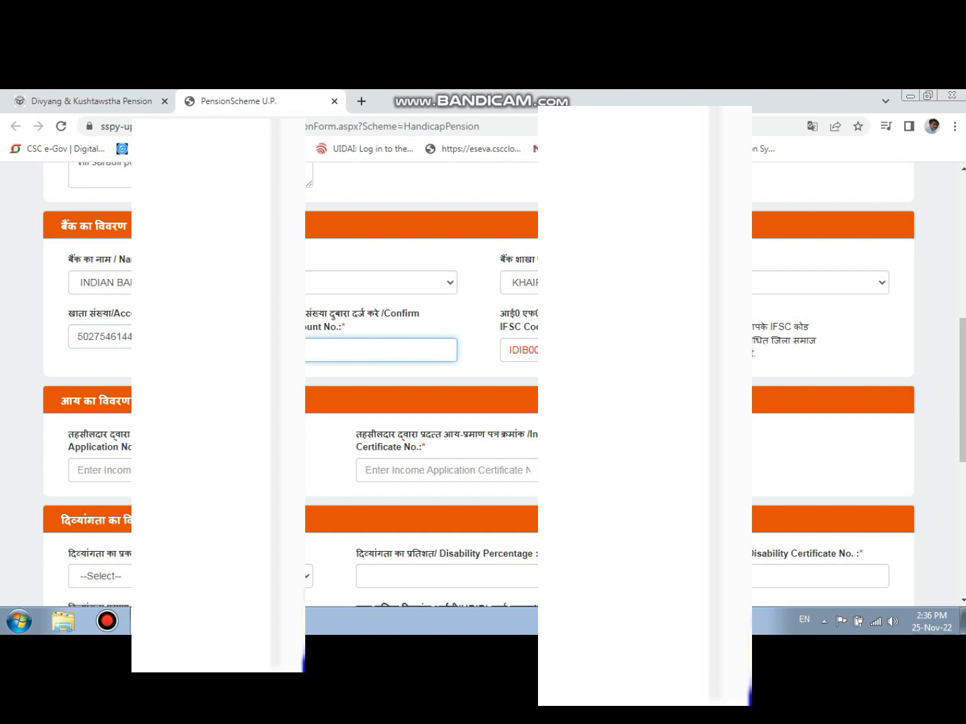
# - Enter the application number of the income certificate in the income details
pyautogui.click(191, 470)
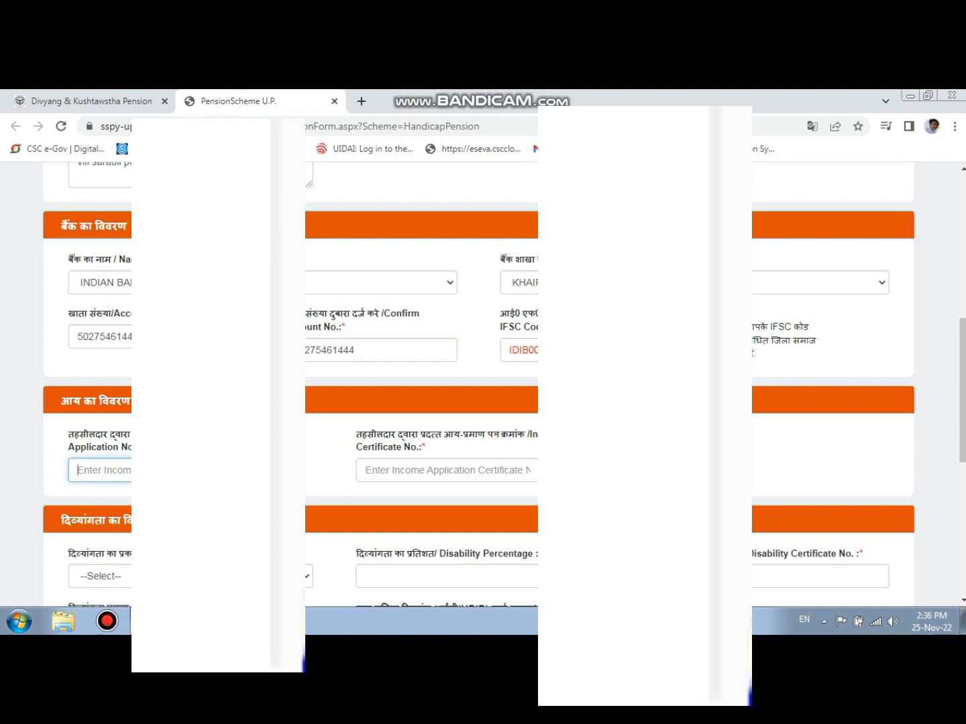
# - Enter the number of the income certificate issued by the Tehsildar in the income details
pyautogui.click(446, 470)
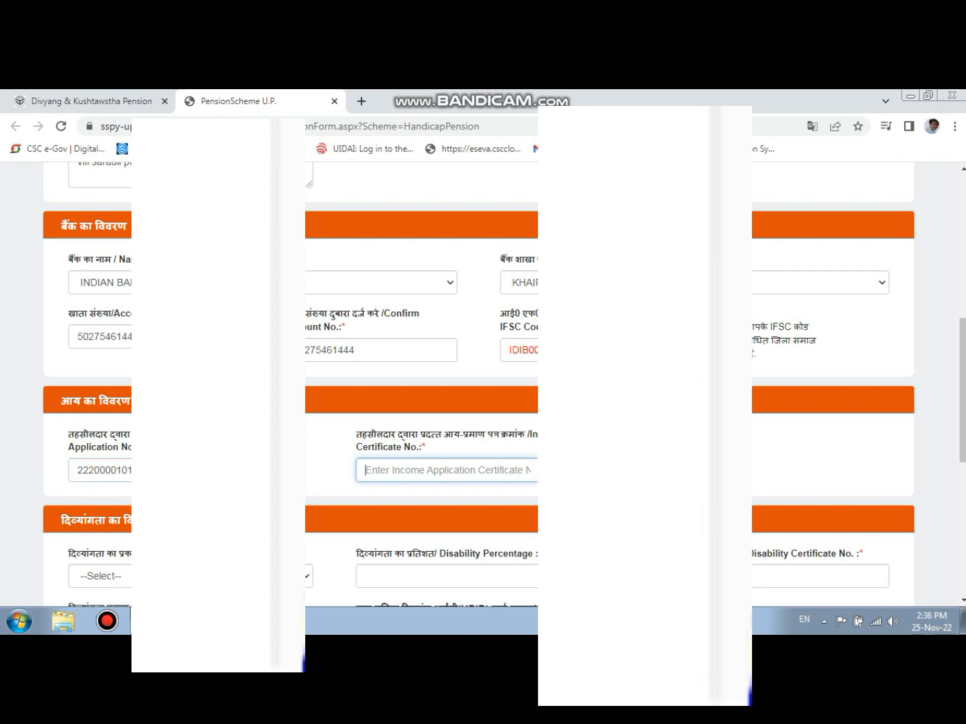
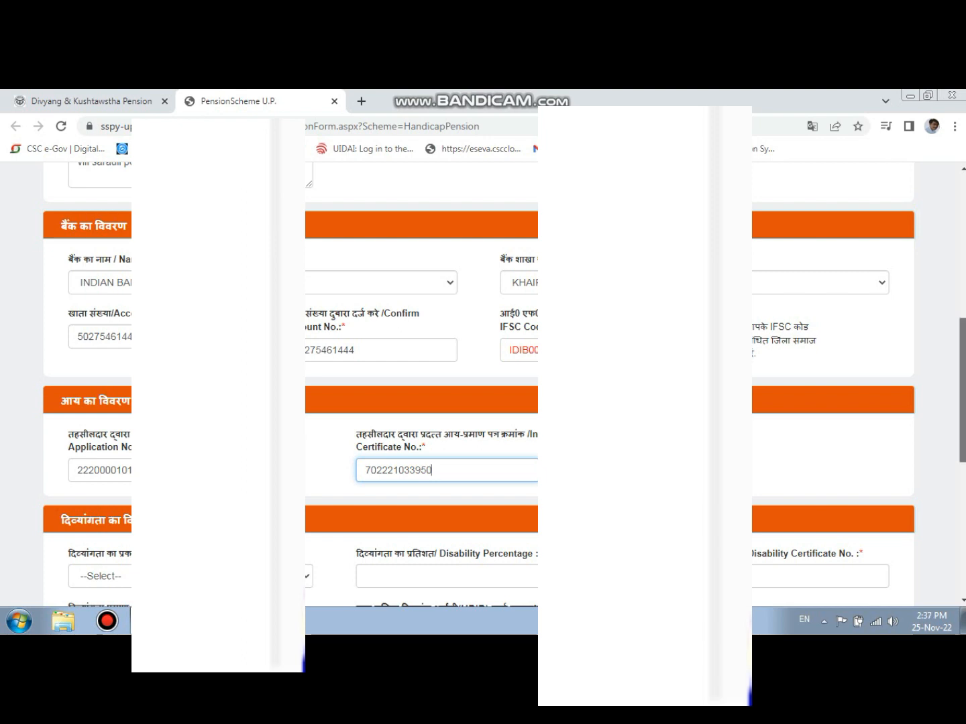
# - Open the choices for the type of disability in the disability details
pyautogui.scroll(-3, 483, 386)
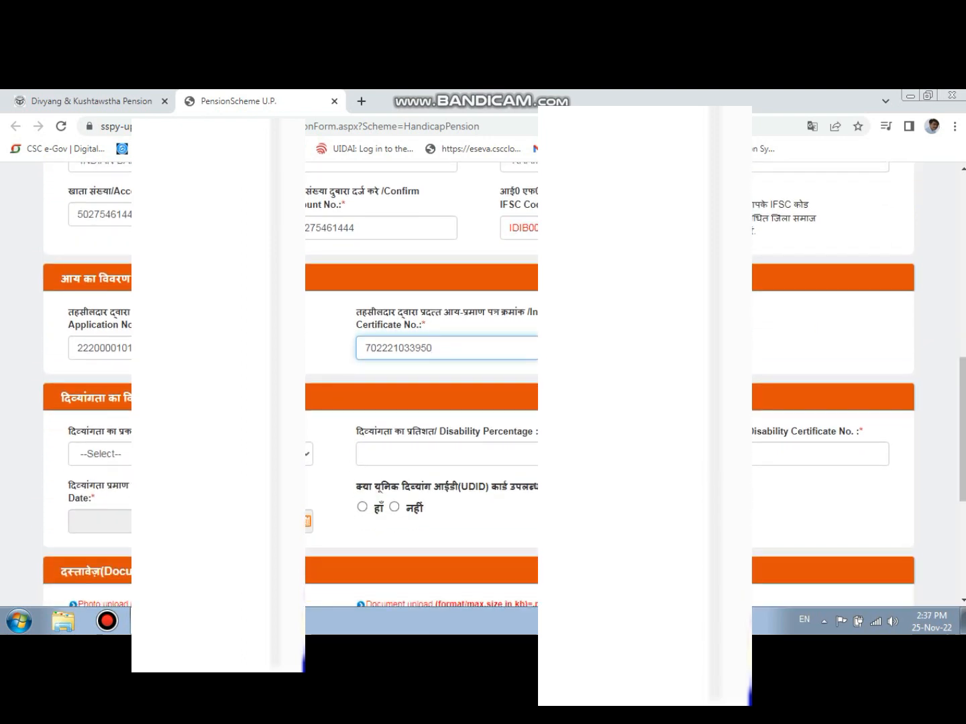
pyautogui.click(201, 454)
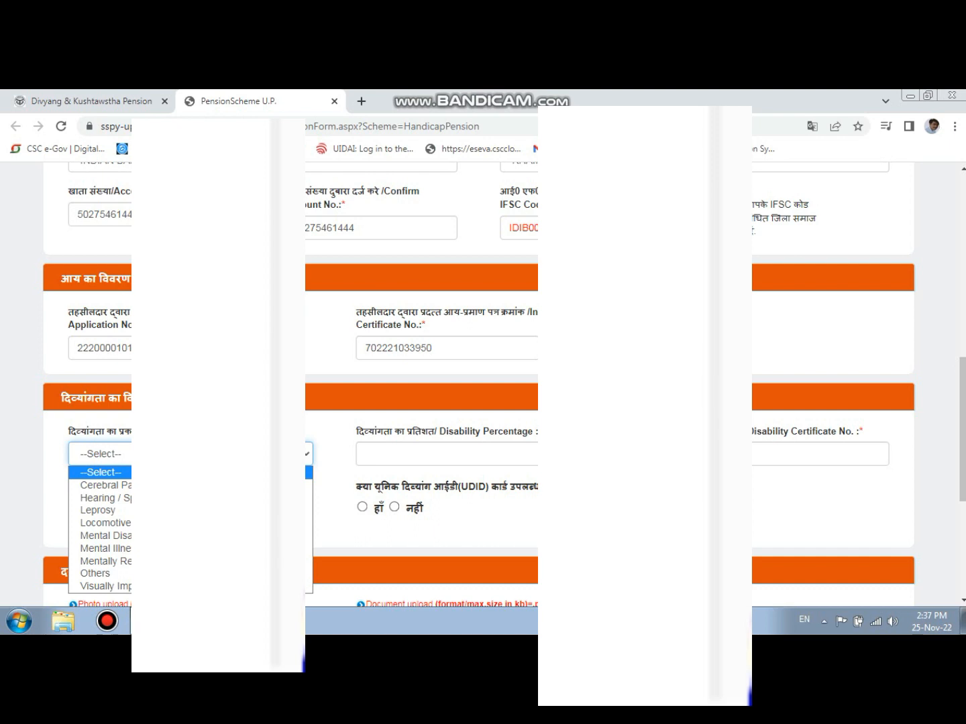
pyautogui.click(107, 621)
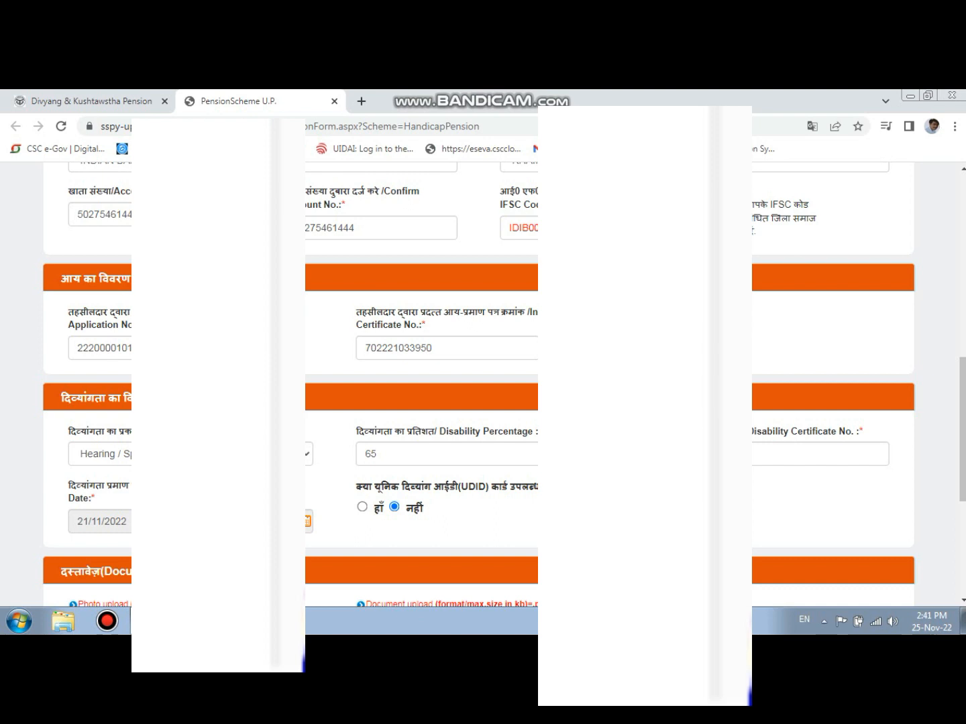
# - Attach the applicant's passport size photograph from the Scanned Documents folder in the Documents library
pyautogui.scroll(-3, 483, 375)
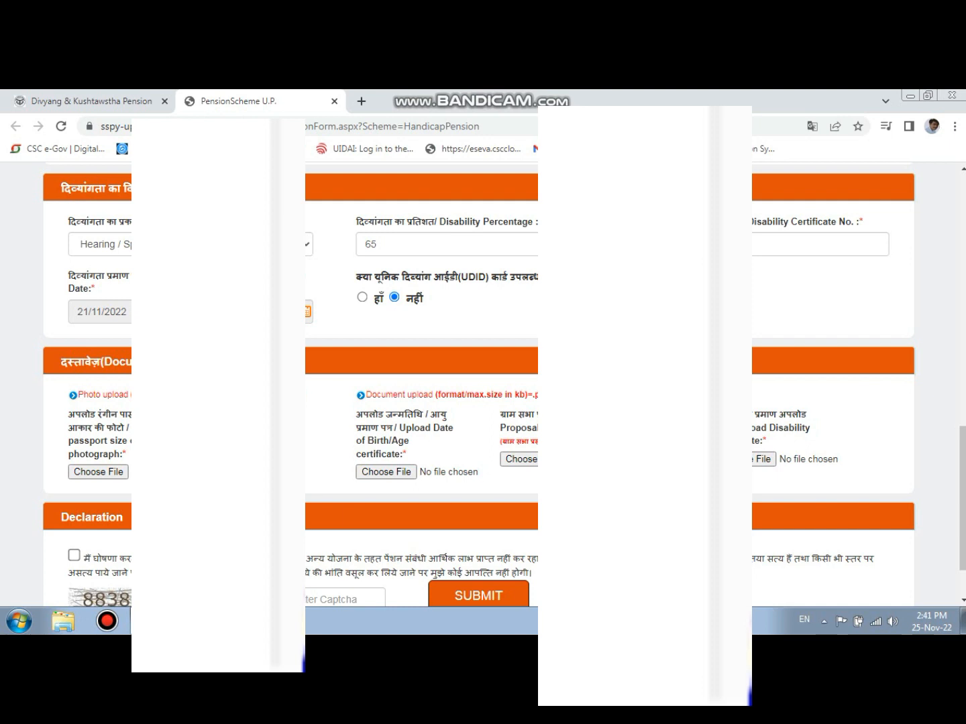
pyautogui.moveTo(195, 621)
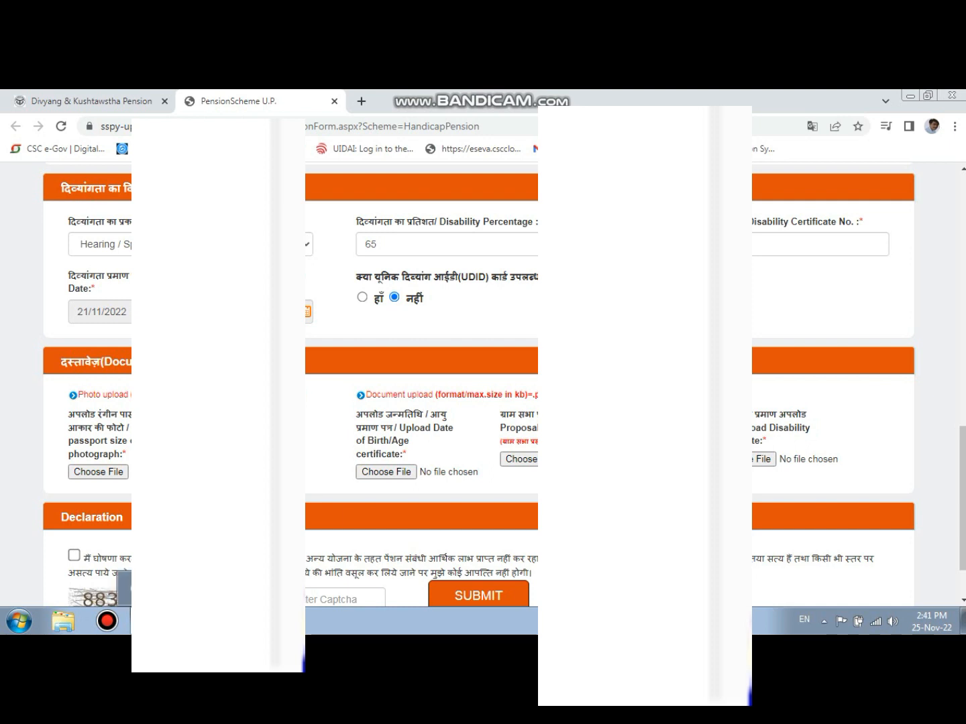
pyautogui.click(99, 473)
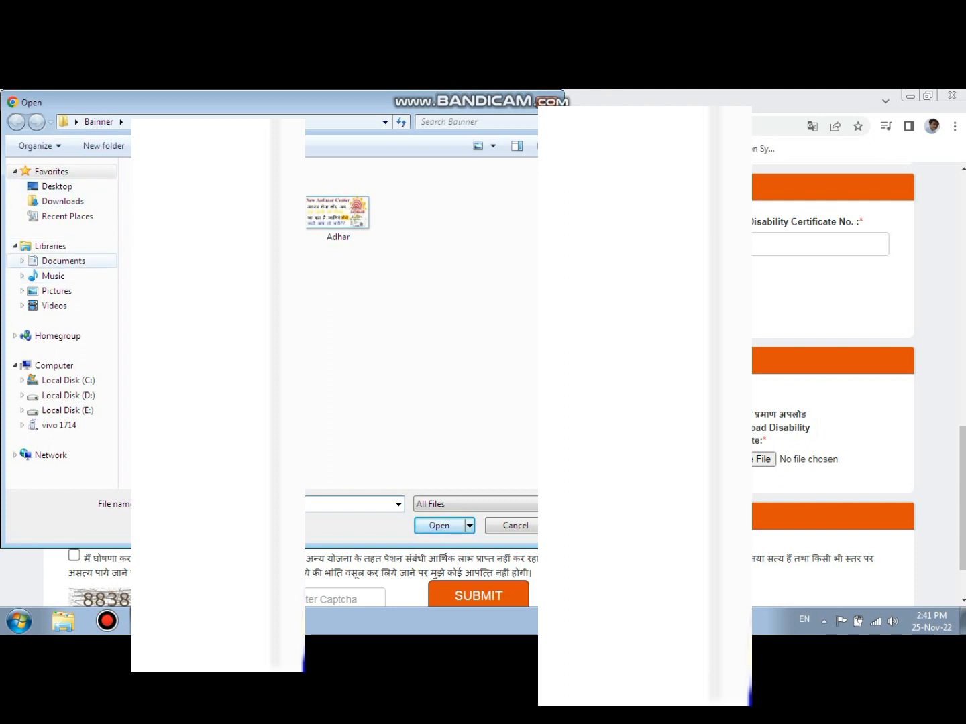
pyautogui.click(63, 261)
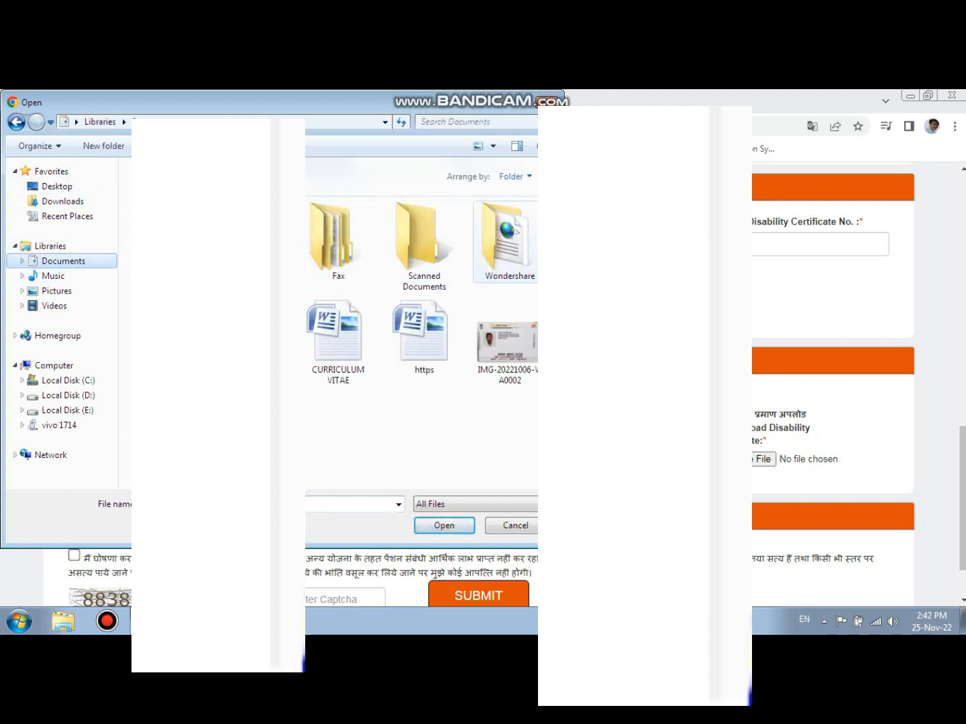
pyautogui.click(424, 247)
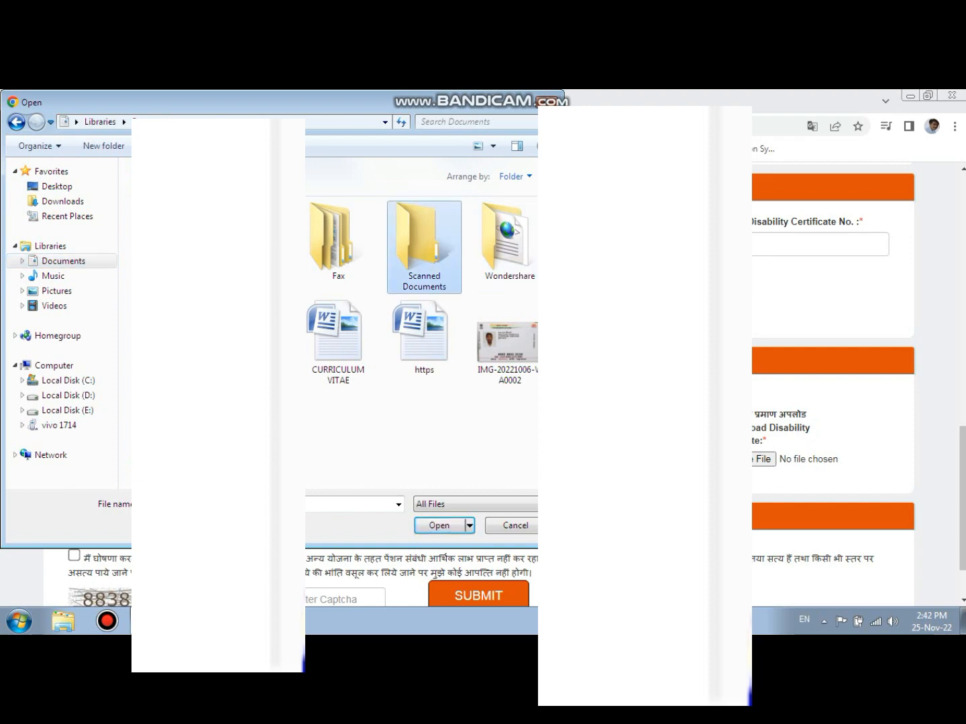
pyautogui.doubleClick(424, 246)
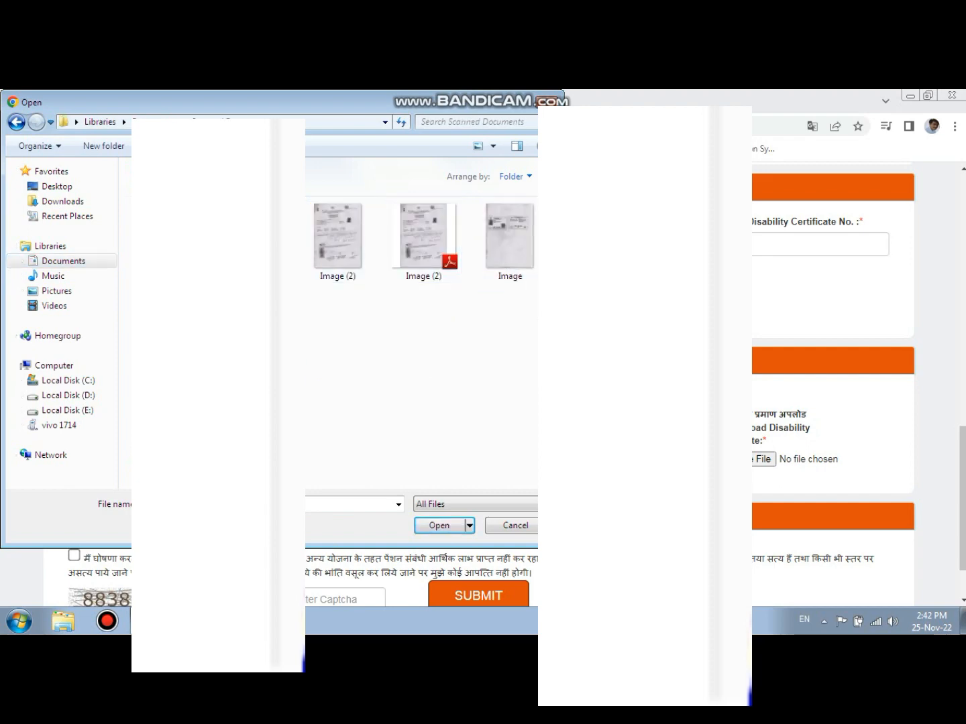
pyautogui.doubleClick(252, 238)
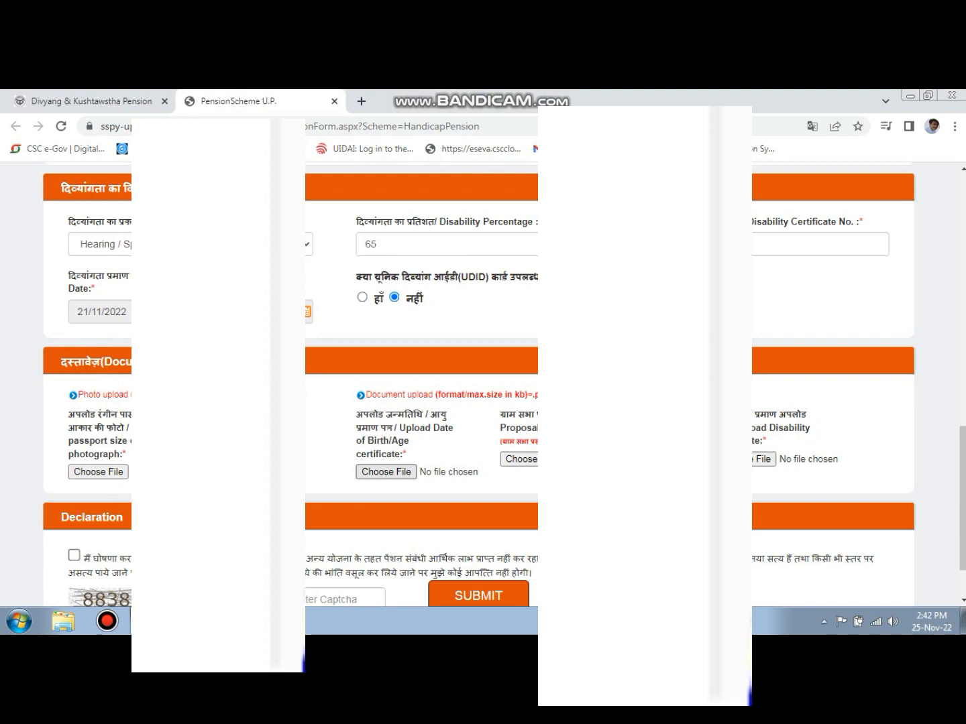
# - Attach Image.pdf as the date of birth/age certificate and Image (2).pdf as the disability certificate
pyautogui.click(522, 459)
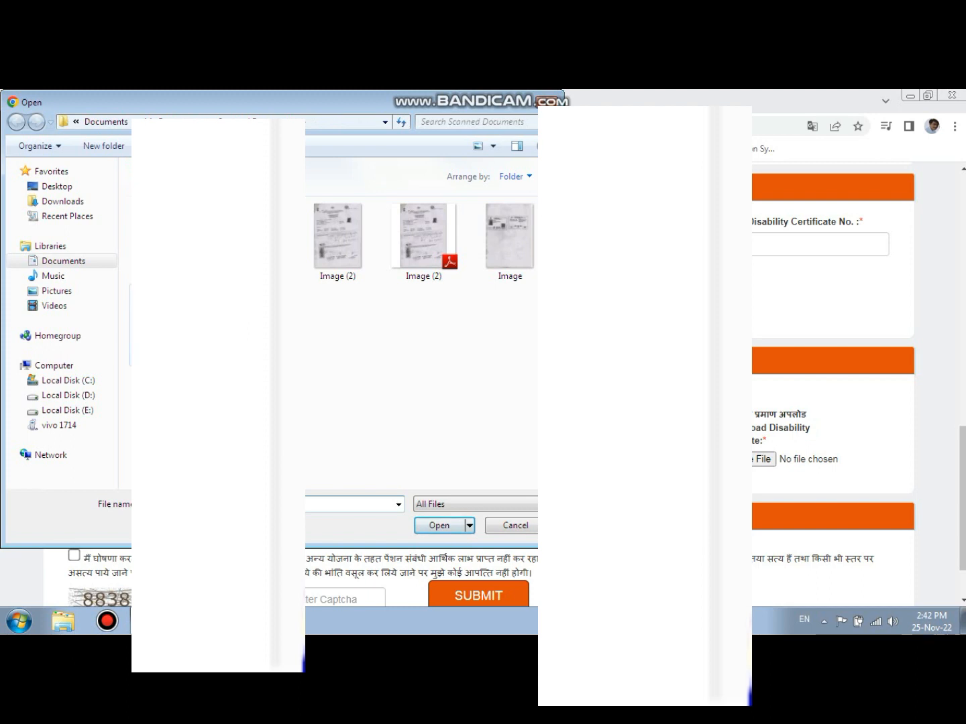
pyautogui.doubleClick(165, 325)
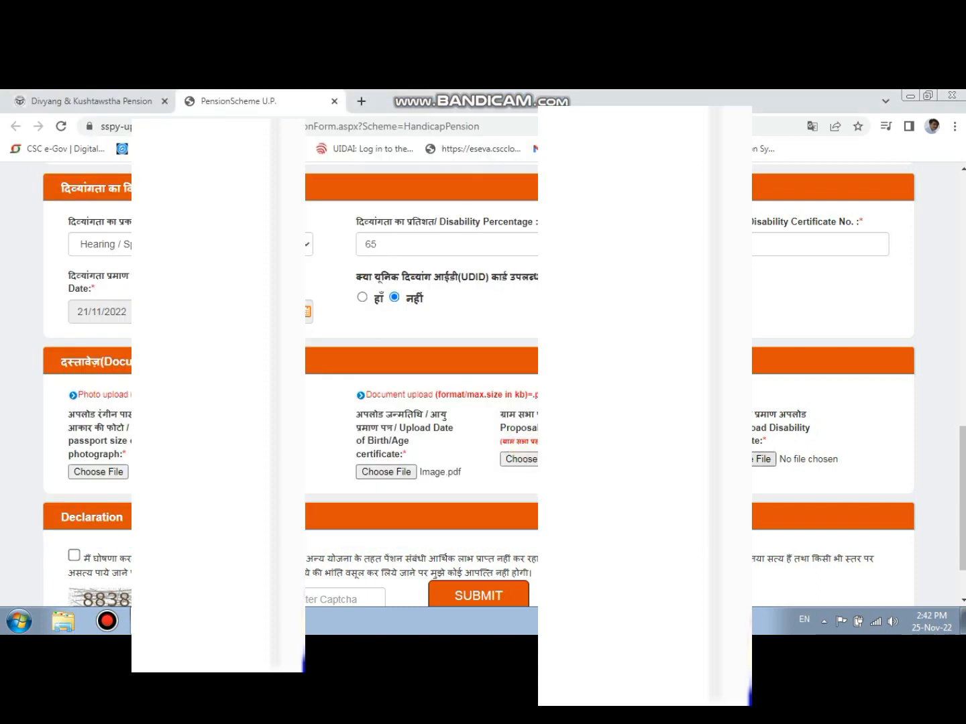
pyautogui.click(754, 460)
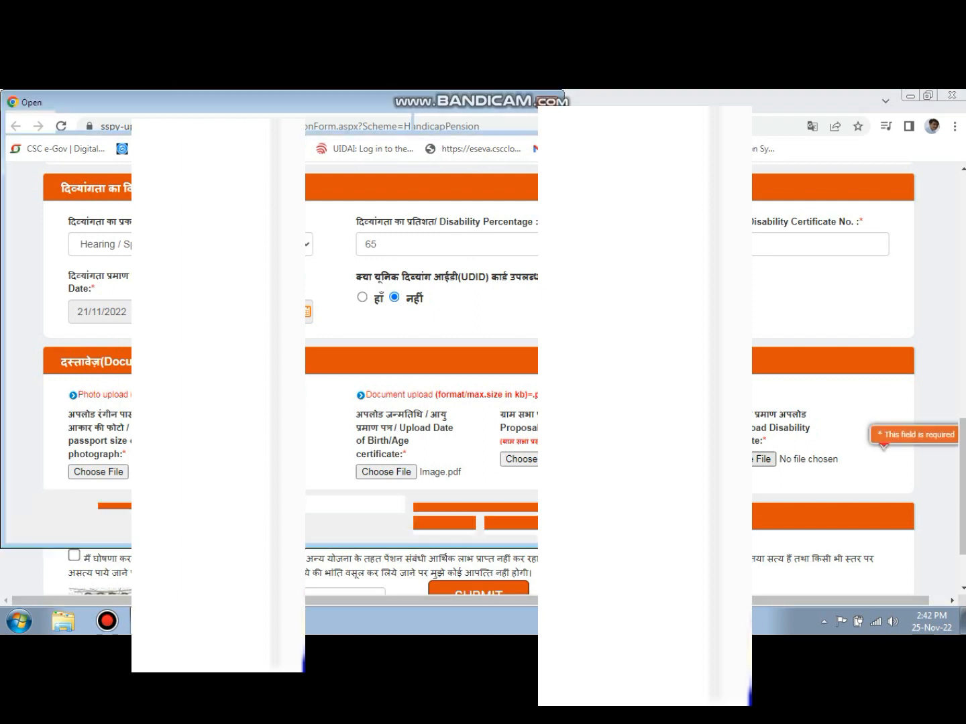
pyautogui.doubleClick(425, 242)
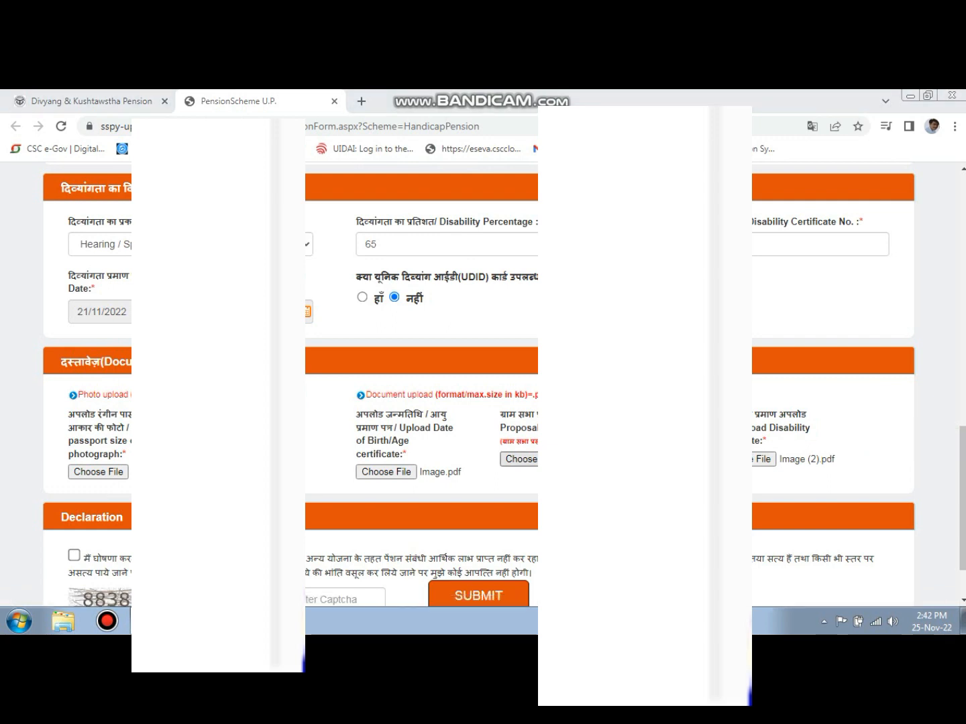
# - Attach a file from the Scanned Documents folder as the Gram Sabha proposal
pyautogui.click(531, 460)
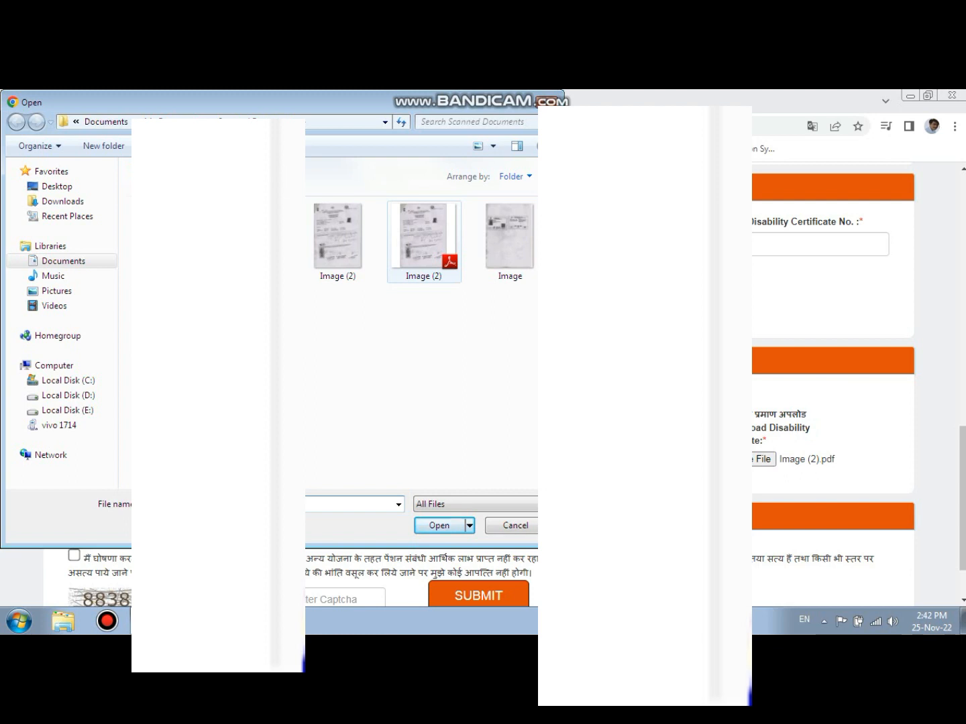
pyautogui.doubleClick(165, 324)
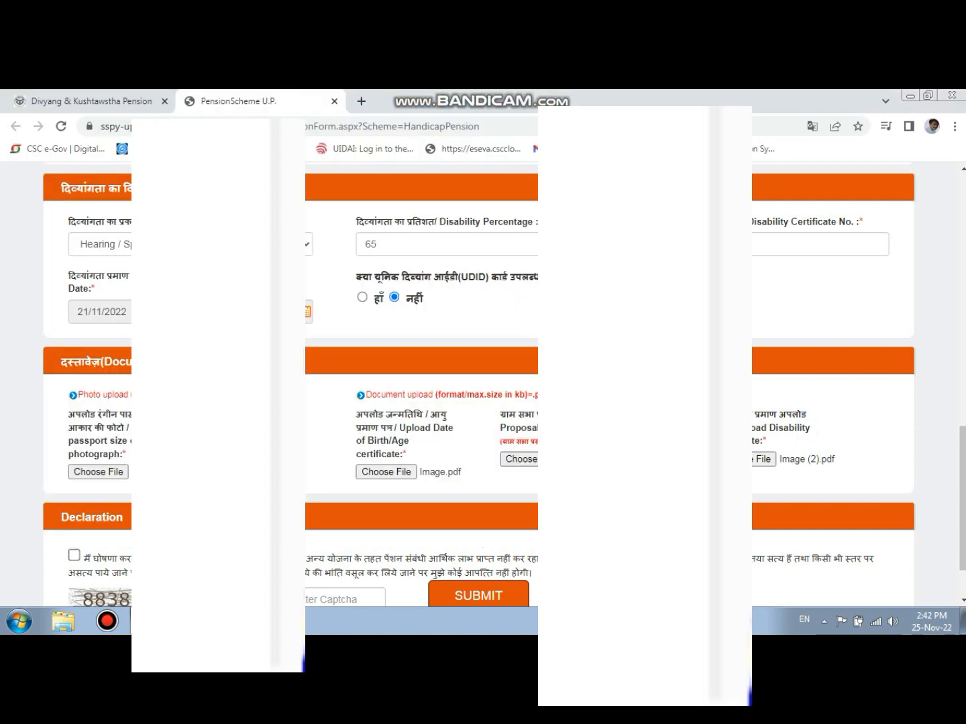
# - Submit the pension application with the declaration accepted and the captcha code entered
pyautogui.click(74, 556)
pyautogui.click(310, 599)
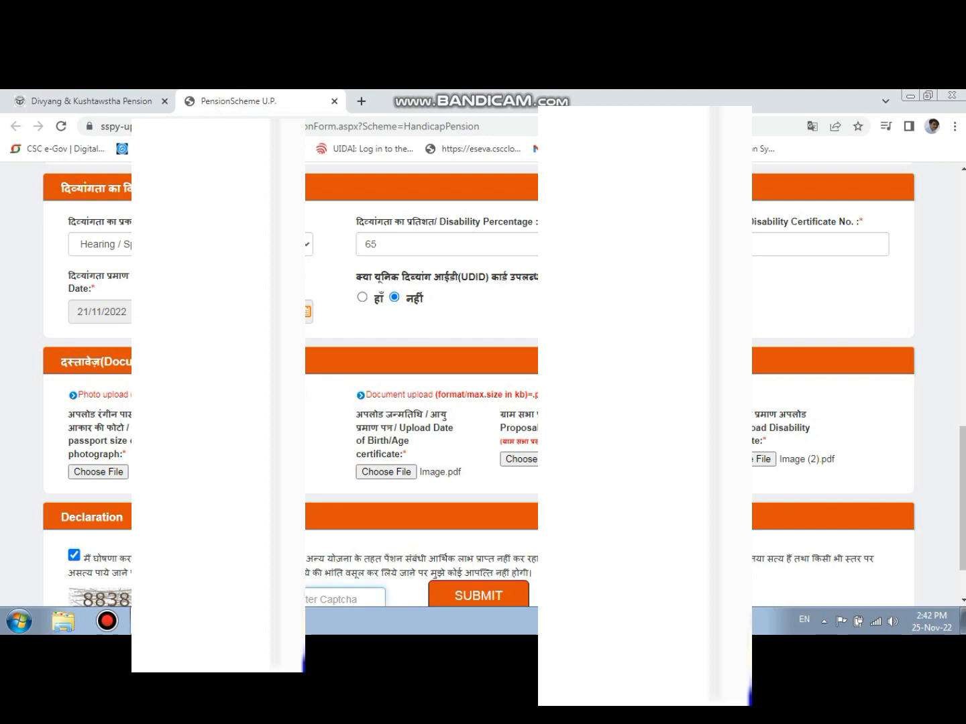
pyautogui.write('8')
pyautogui.write('387')
pyautogui.click(478, 596)
# - Copy the registration number shown on the application's confirmation page
pyautogui.scroll(-1, 479, 595)
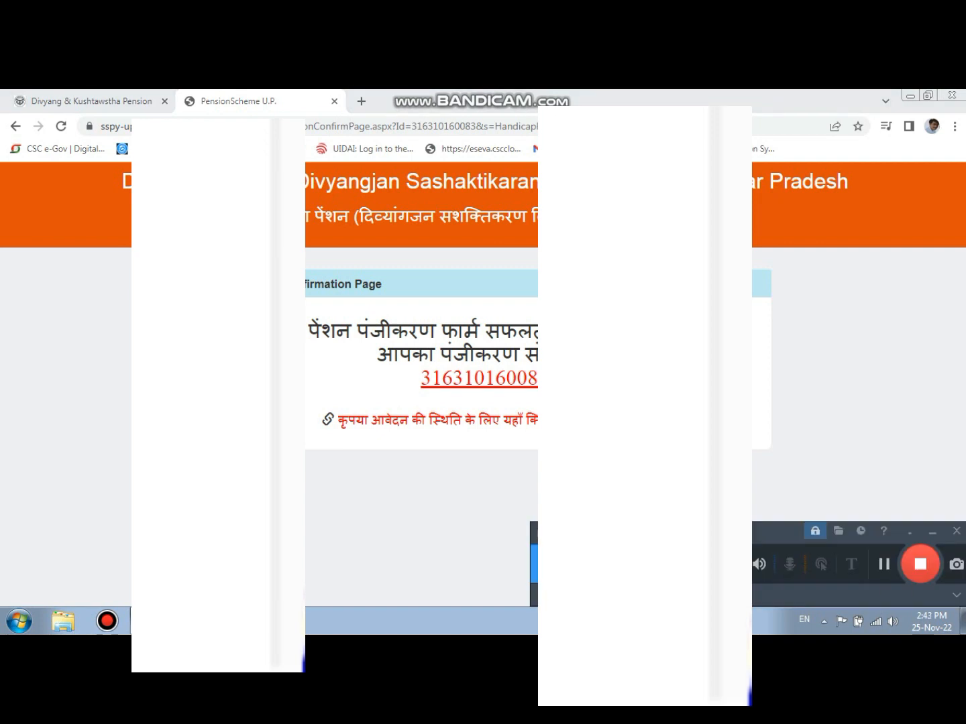
pyautogui.moveTo(631, 424); pyautogui.dragTo(494, 378)
pyautogui.click(603, 402)
pyautogui.doubleClick(535, 379)
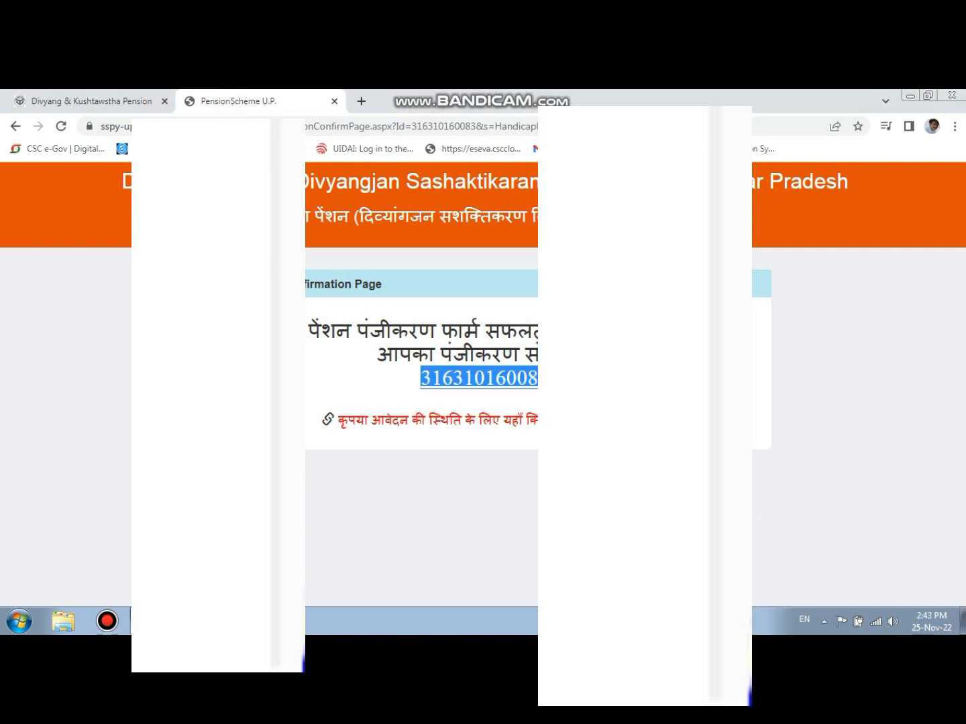
pyautogui.rightClick(485, 381)
pyautogui.click(499, 392)
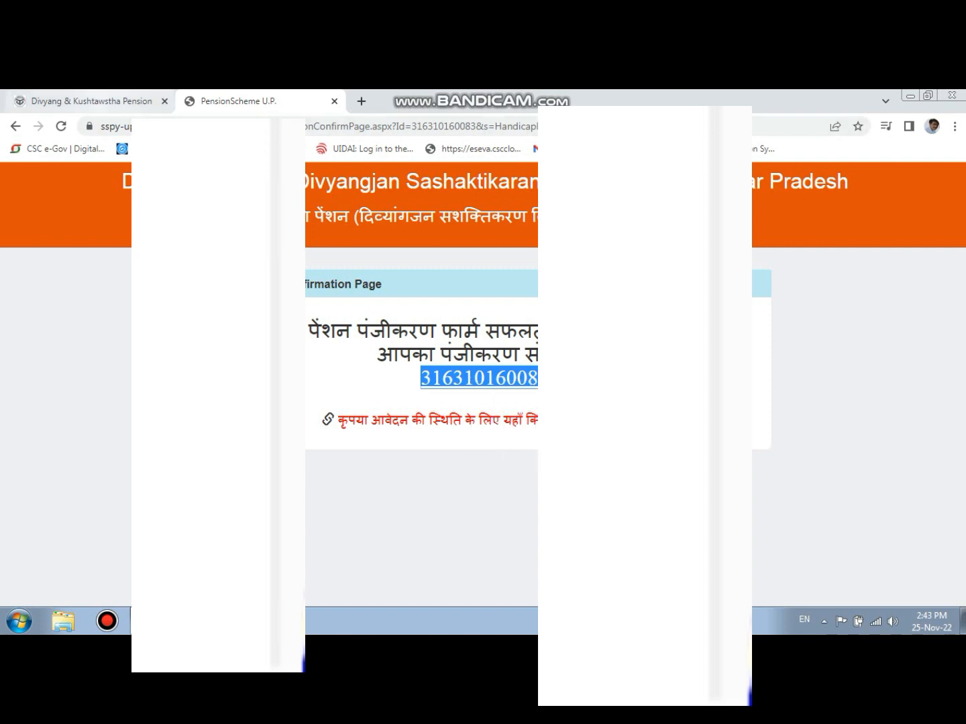
# - Request an OTP on the applicant login page for the handicap pension scheme, using the copied registration number and the registered mobile number
pyautogui.click(128, 103)
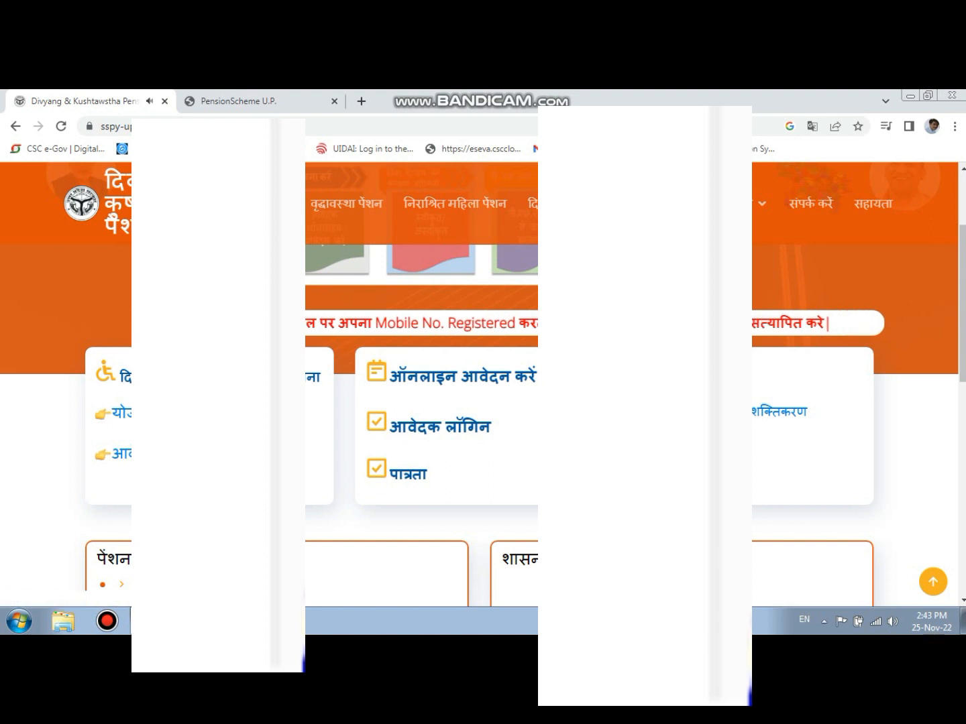
pyautogui.click(441, 427)
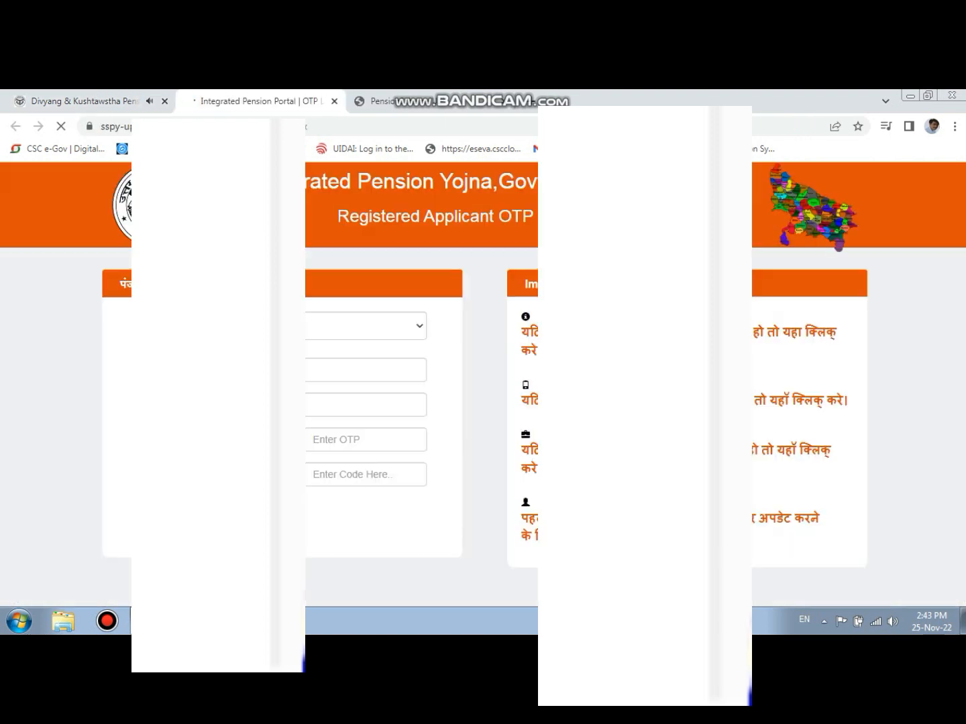
pyautogui.click(365, 326)
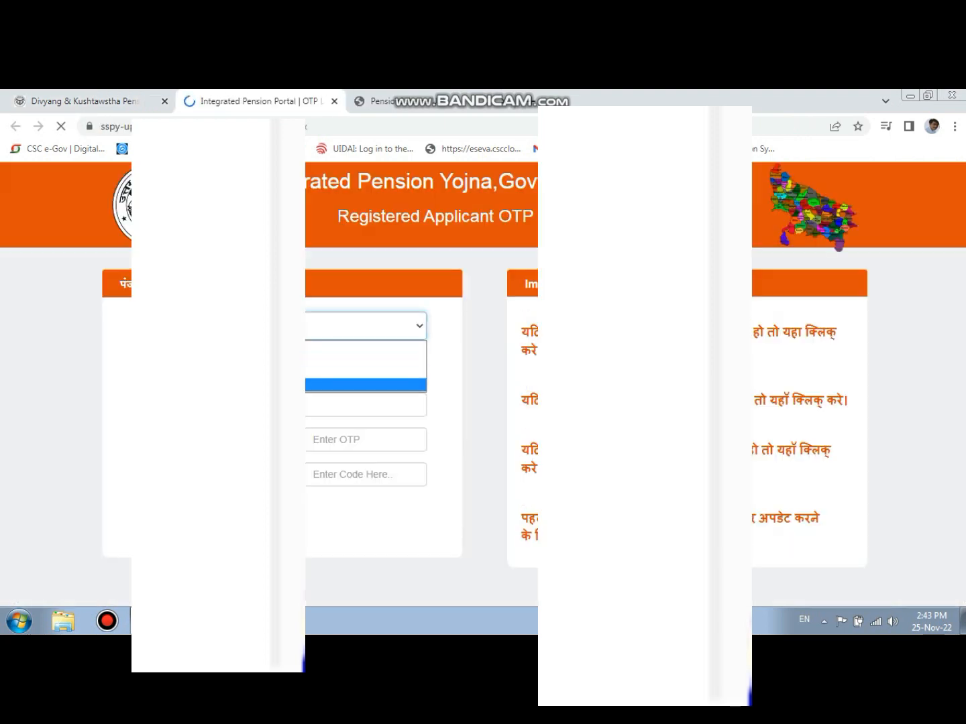
pyautogui.click(364, 386)
pyautogui.click(365, 371)
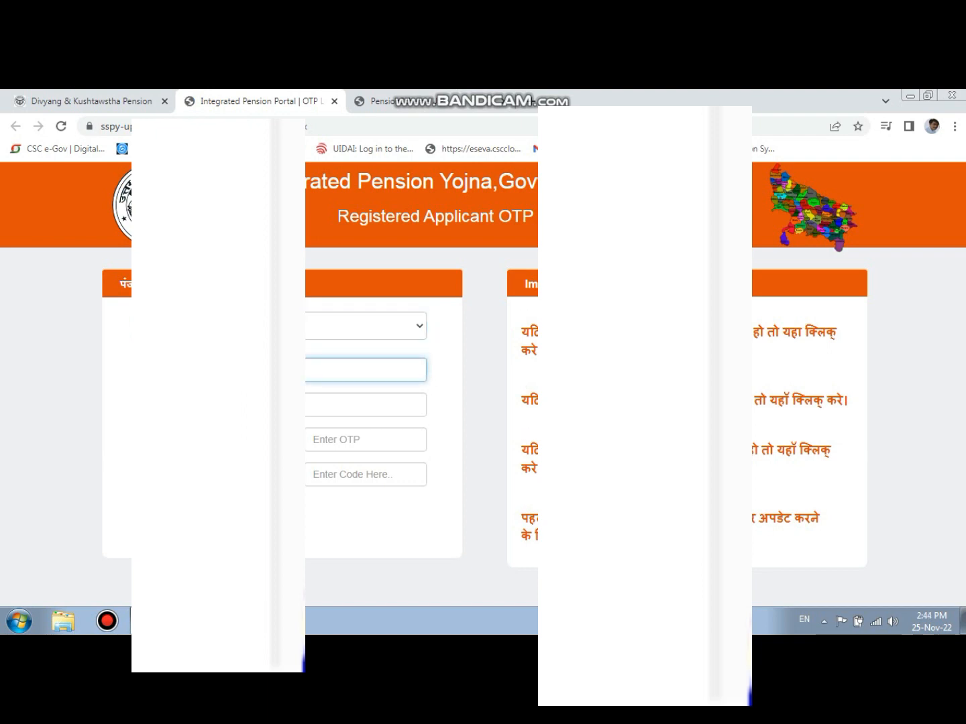
pyautogui.click(365, 406)
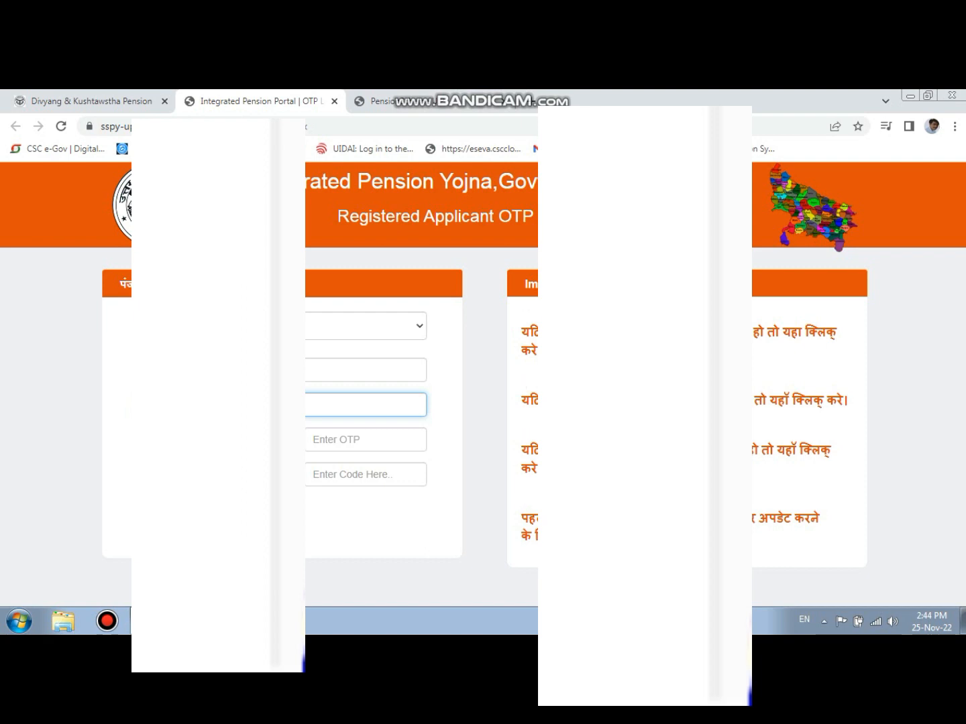
pyautogui.click(248, 440)
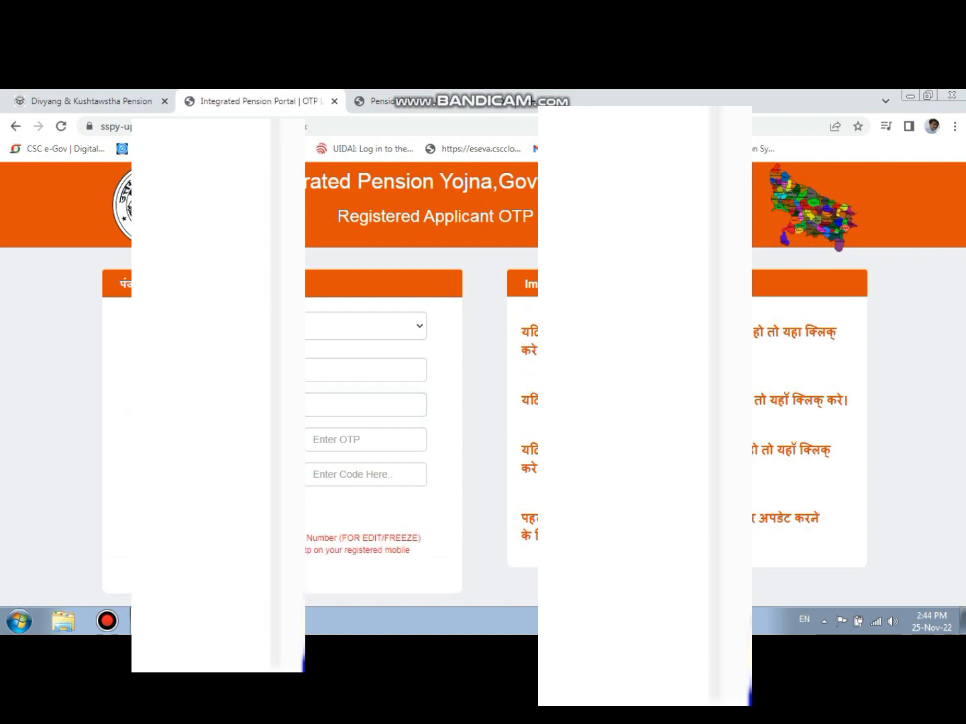
# - Log in to the applicant account by entering the received OTP and the captcha code
pyautogui.click(348, 440)
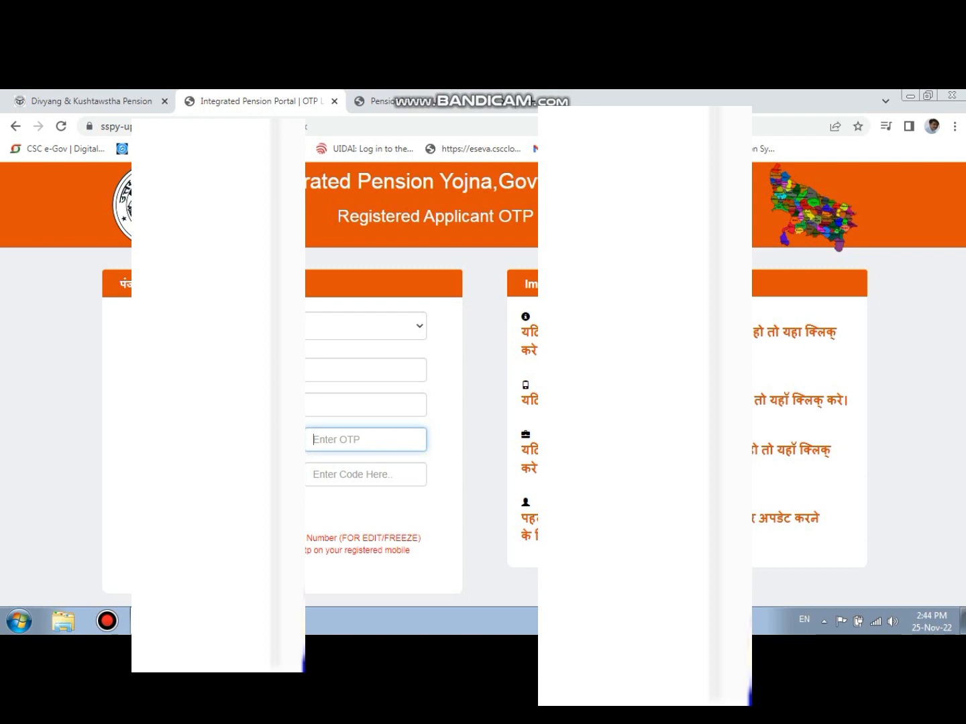
pyautogui.click(365, 475)
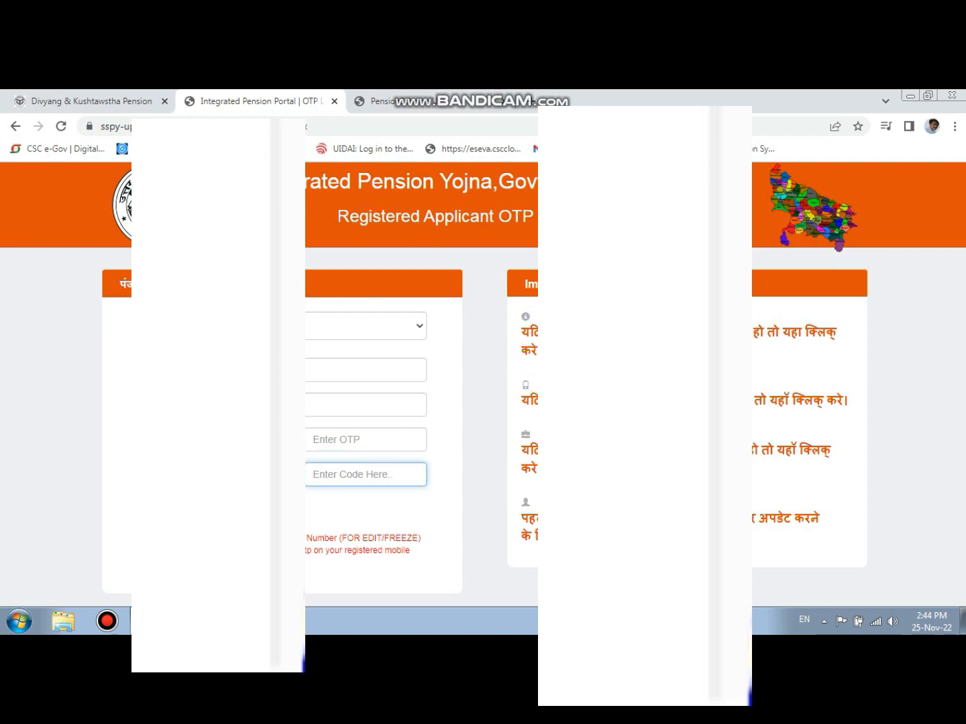
pyautogui.click(356, 440)
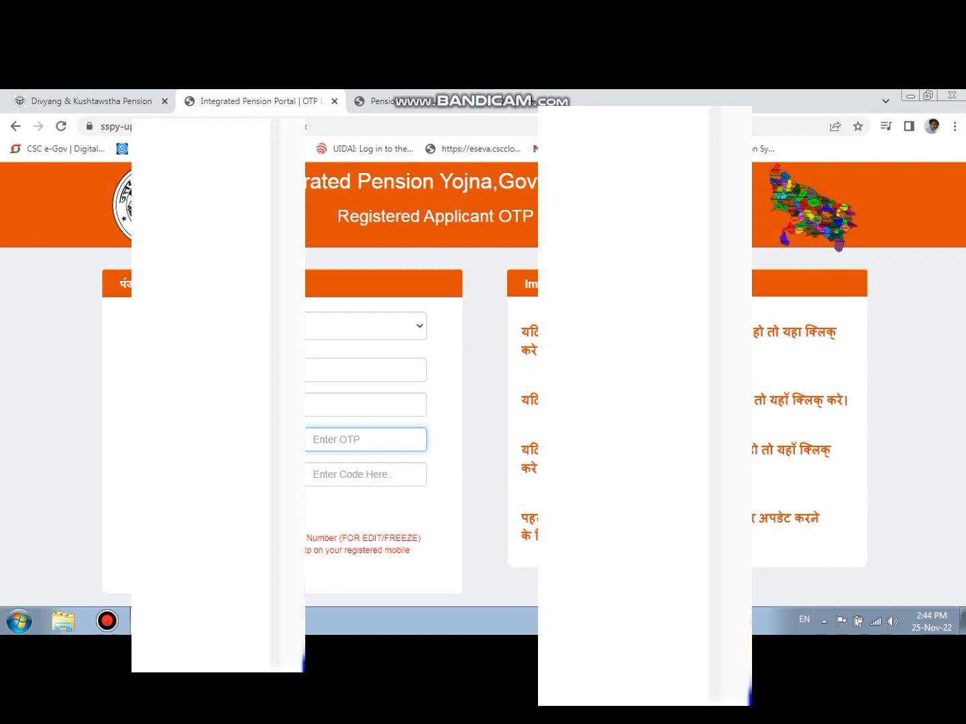
pyautogui.write('••••••')
pyautogui.press('Tab')
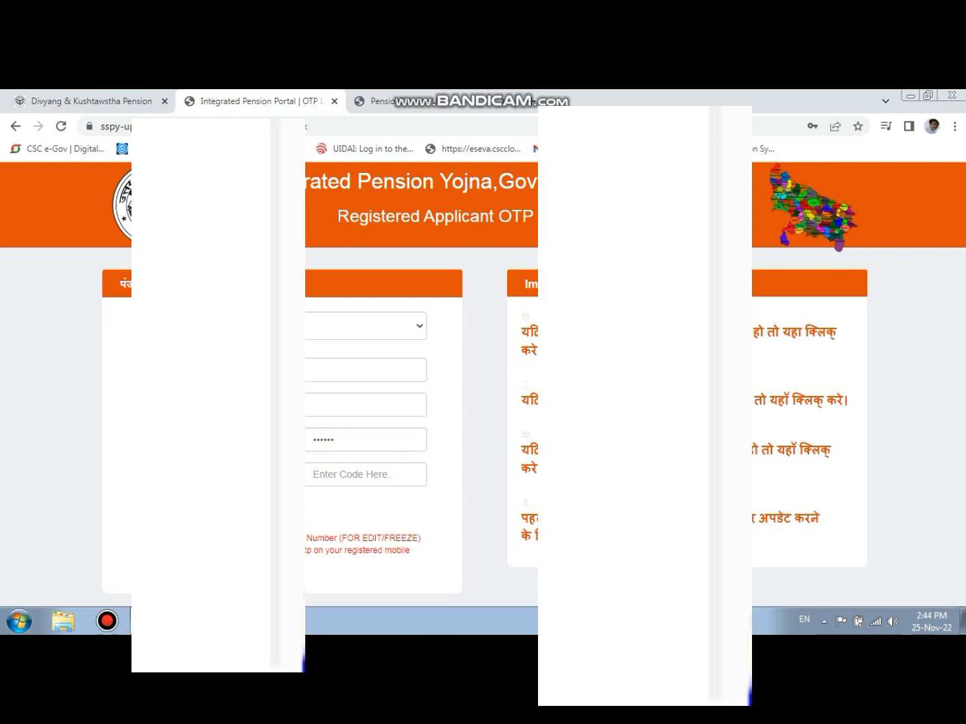
pyautogui.press('Tab')
pyautogui.write('11')
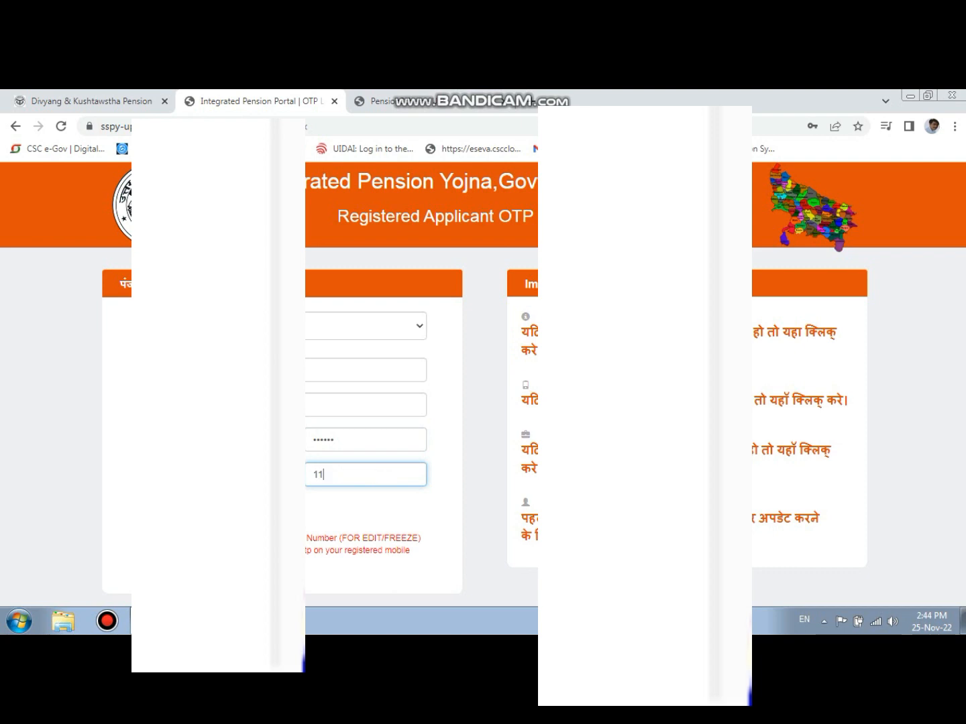
pyautogui.write('882')
pyautogui.press('Return')
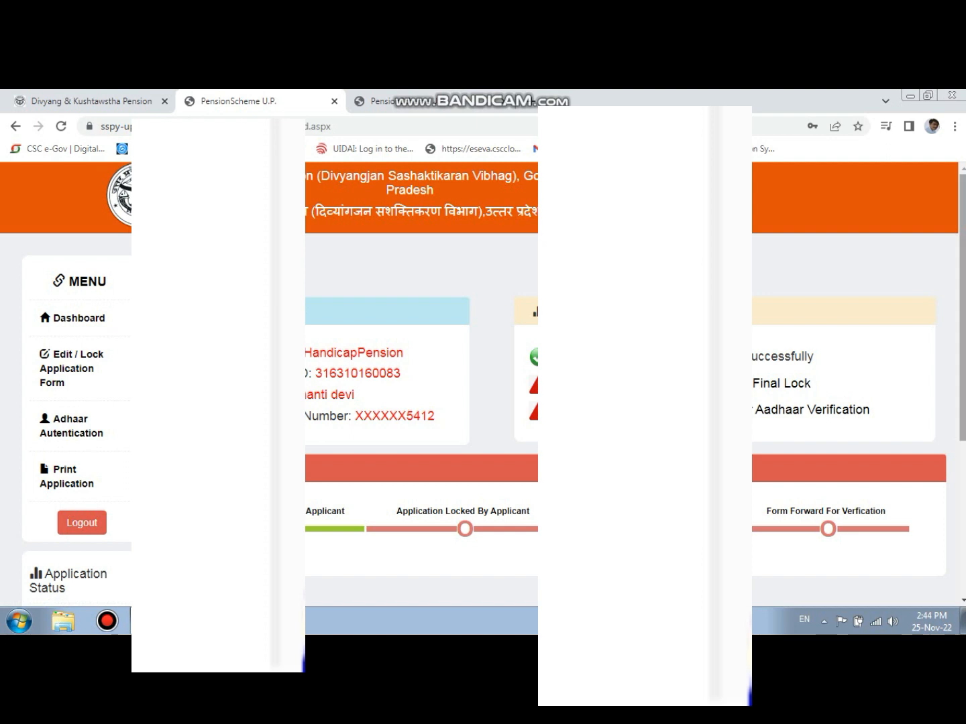
# - Open the printable application from the applicant dashboard and review its personal, bank, income and disability details
pyautogui.scroll(-2, 483, 383)
pyautogui.scroll(1, 483, 383)
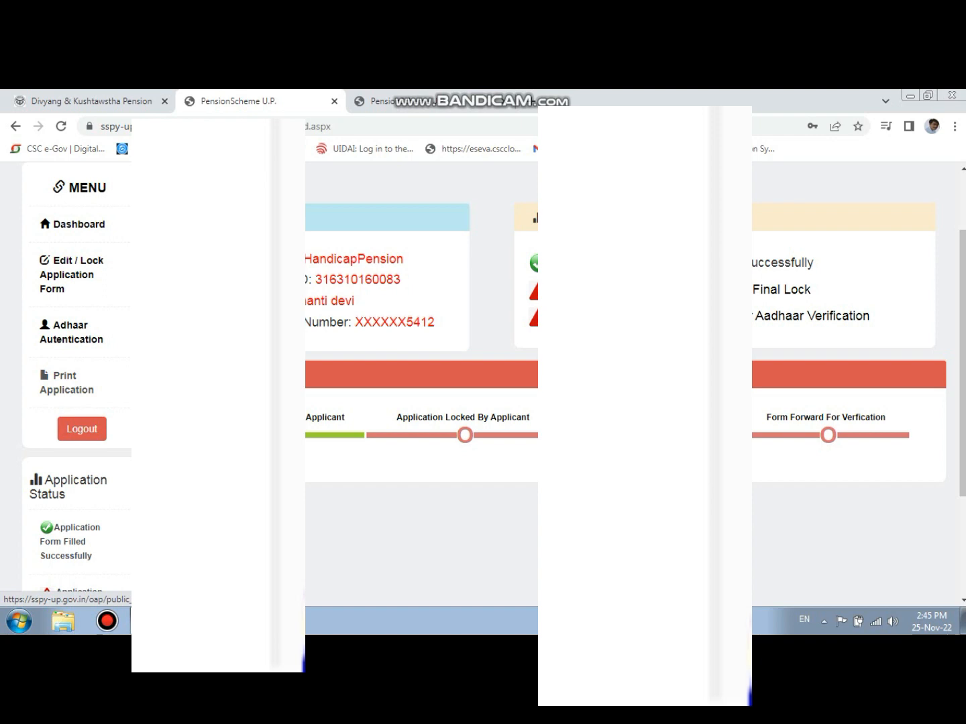
pyautogui.click(72, 383)
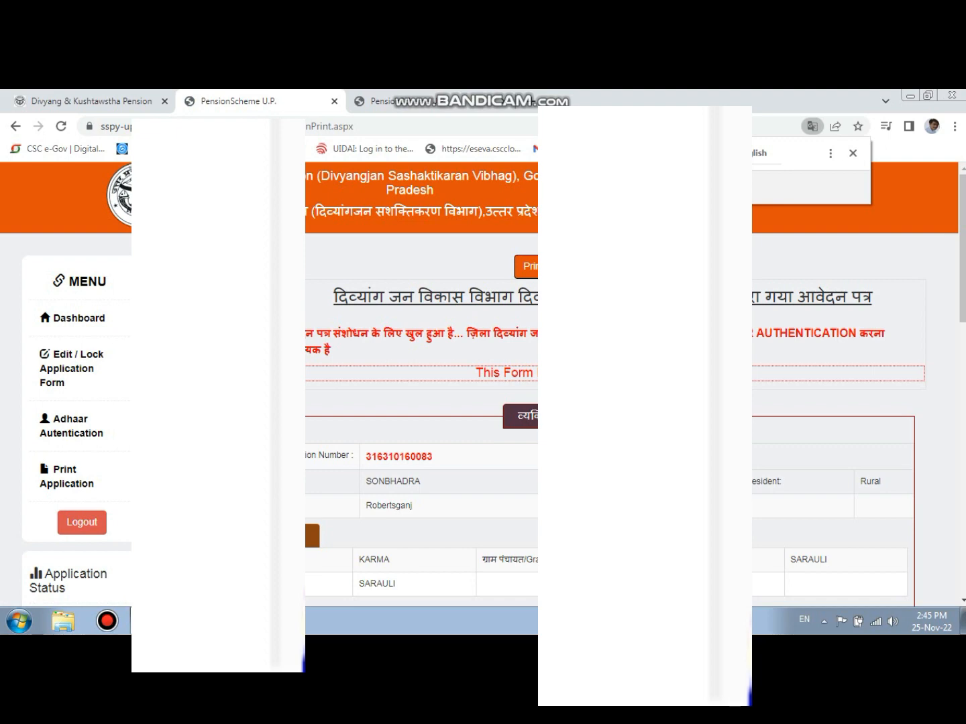
pyautogui.scroll(-6, 483, 376)
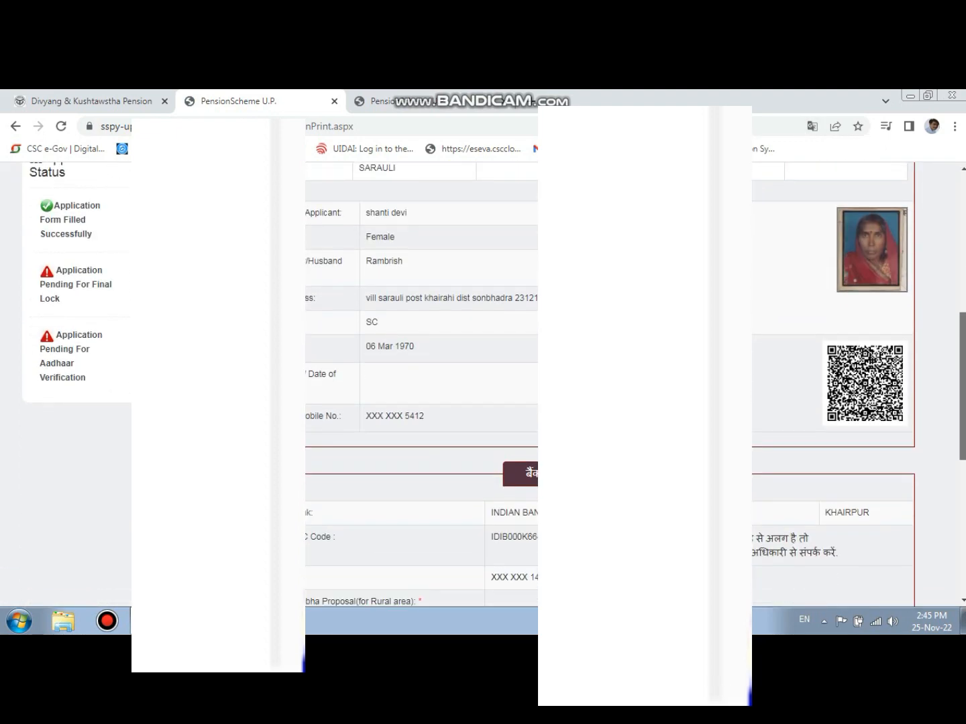
pyautogui.scroll(-6, 483, 377)
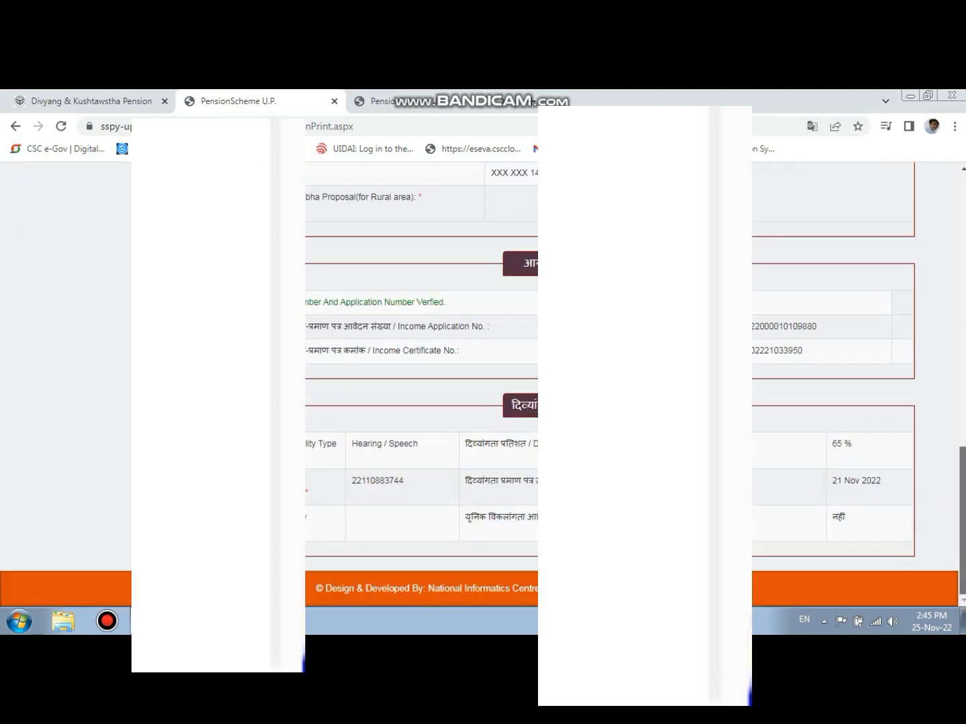
pyautogui.scroll(15, 483, 375)
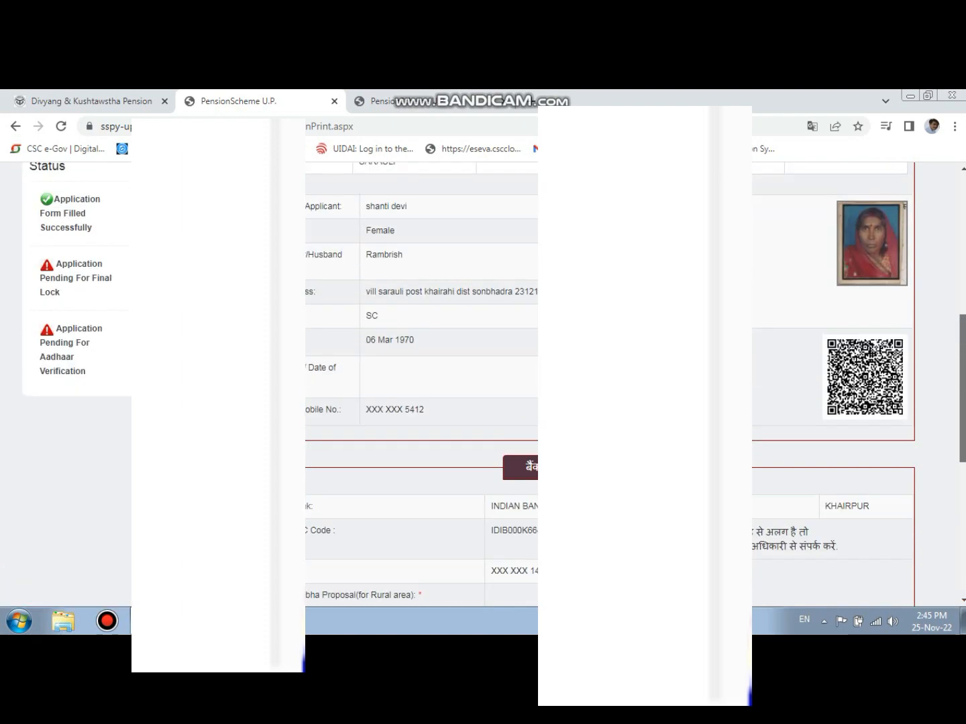
pyautogui.scroll(1, 483, 376)
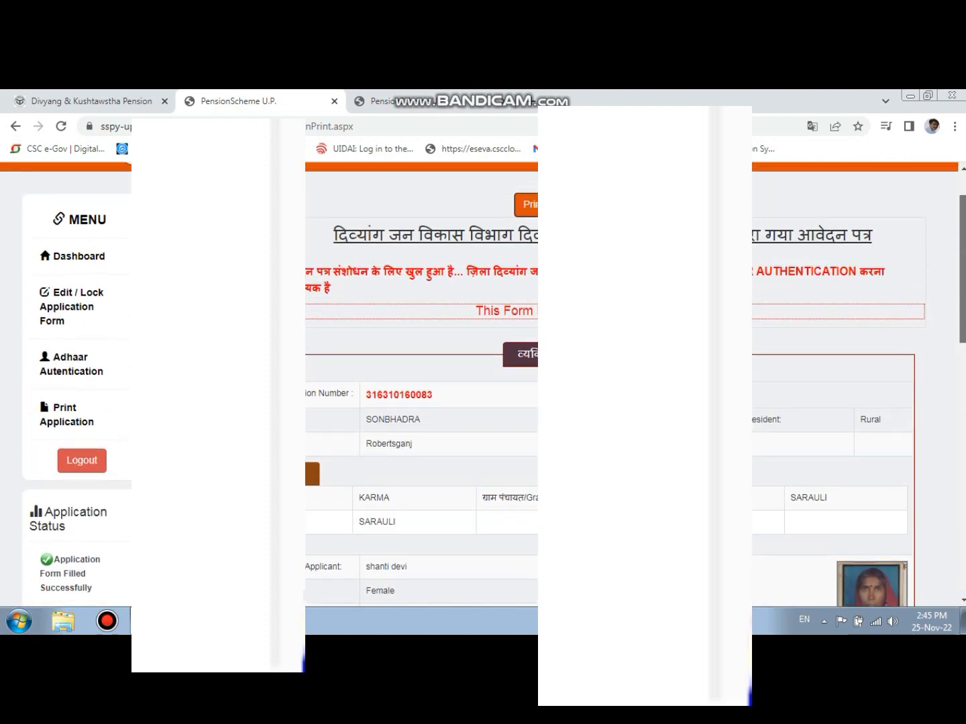
pyautogui.scroll(1, 484, 376)
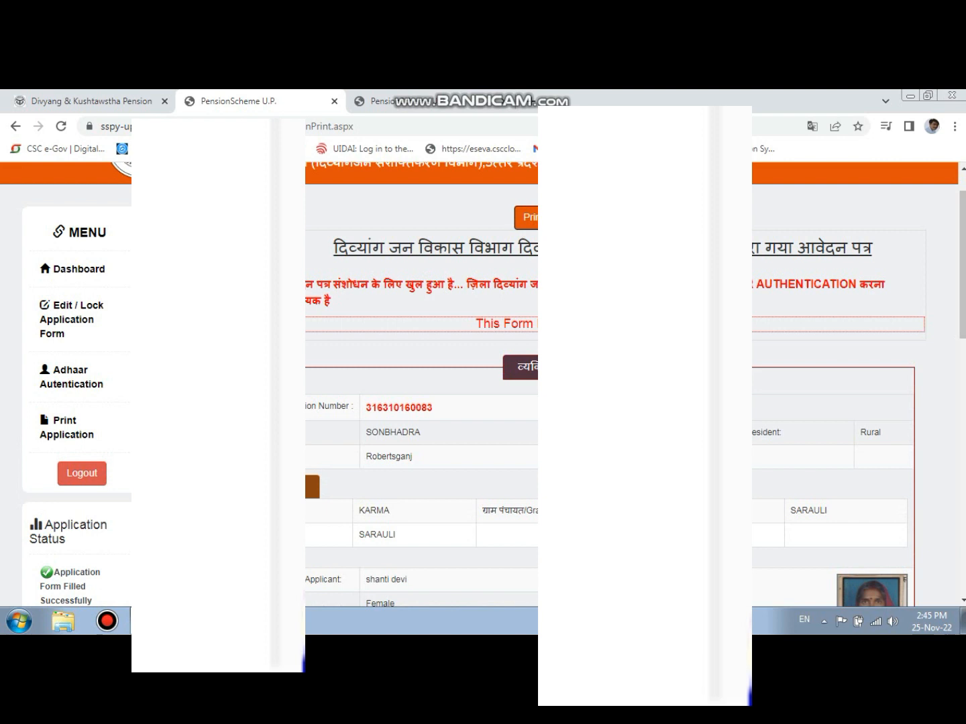
# - Highlight the form's final-lock notice and the entries for editing/locking the form, Aadhaar authentication and printing the application
pyautogui.moveTo(484, 323); pyautogui.dragTo(537, 323)
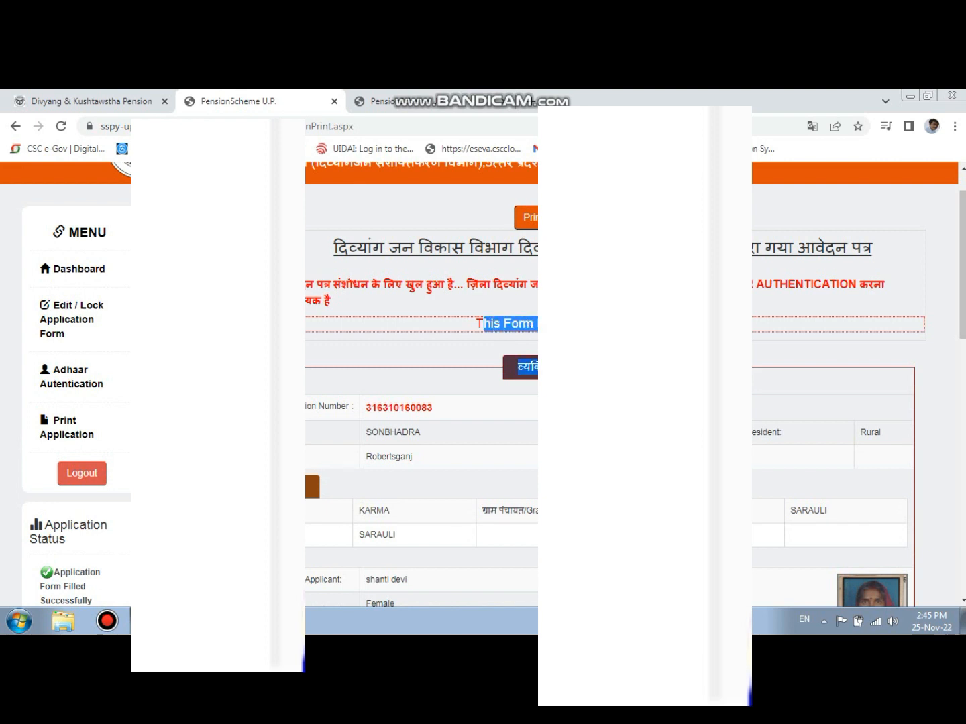
pyautogui.click(537, 323)
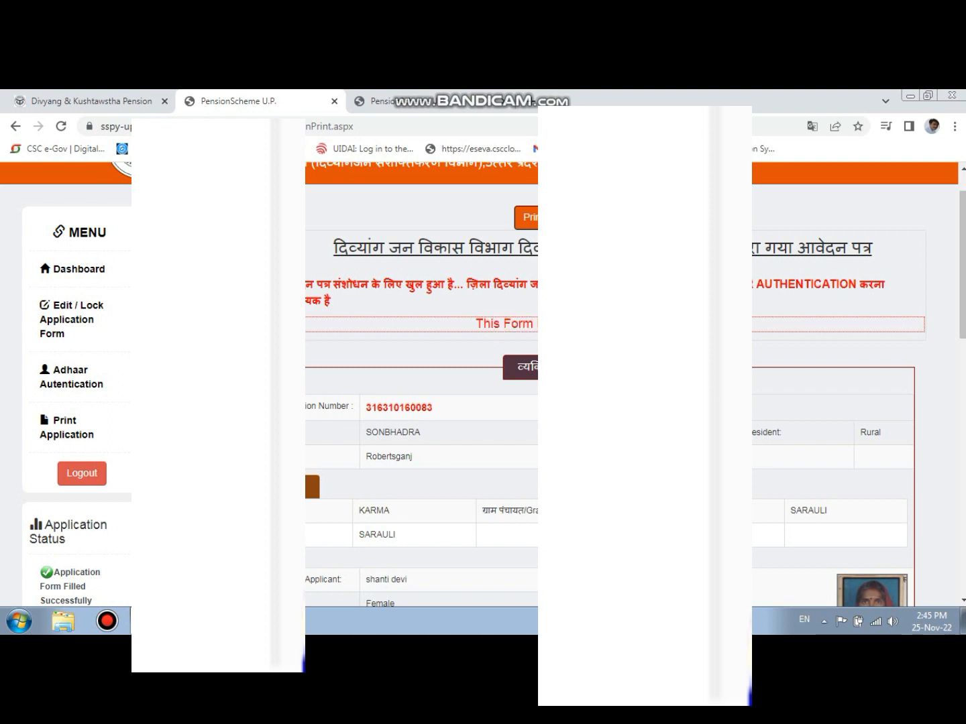
pyautogui.moveTo(476, 324); pyautogui.dragTo(539, 324)
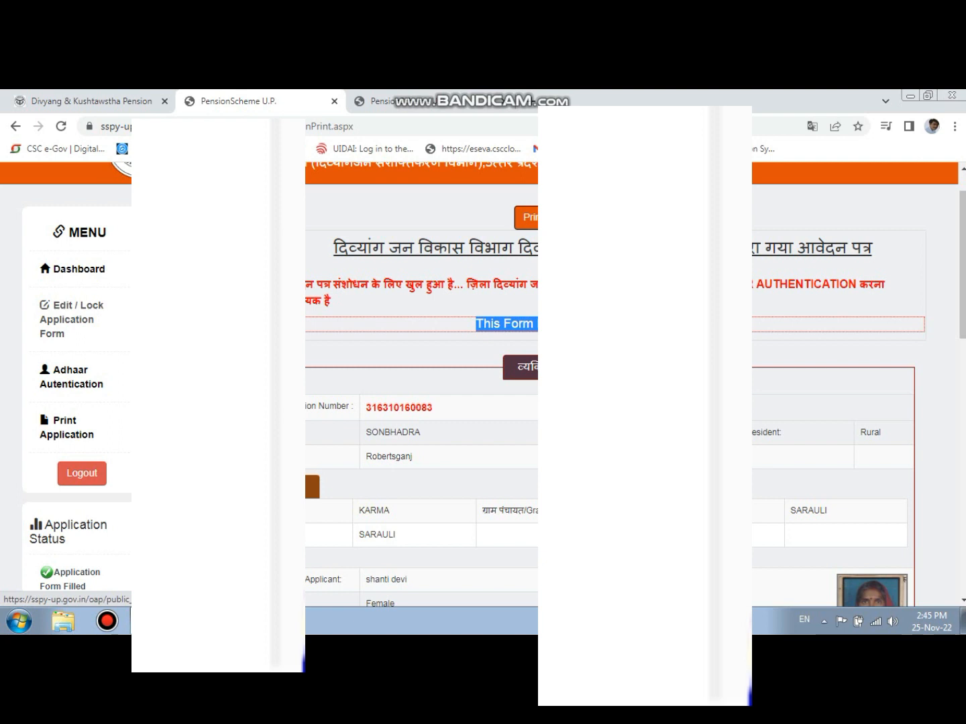
pyautogui.moveTo(65, 334); pyautogui.dragTo(53, 304)
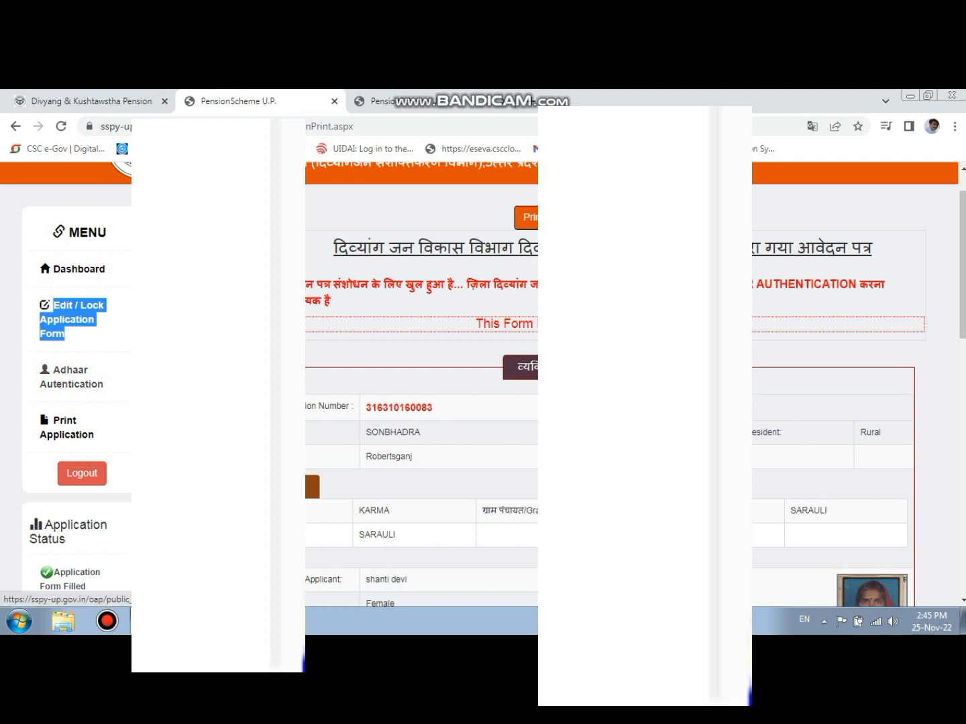
pyautogui.moveTo(103, 384); pyautogui.dragTo(53, 371)
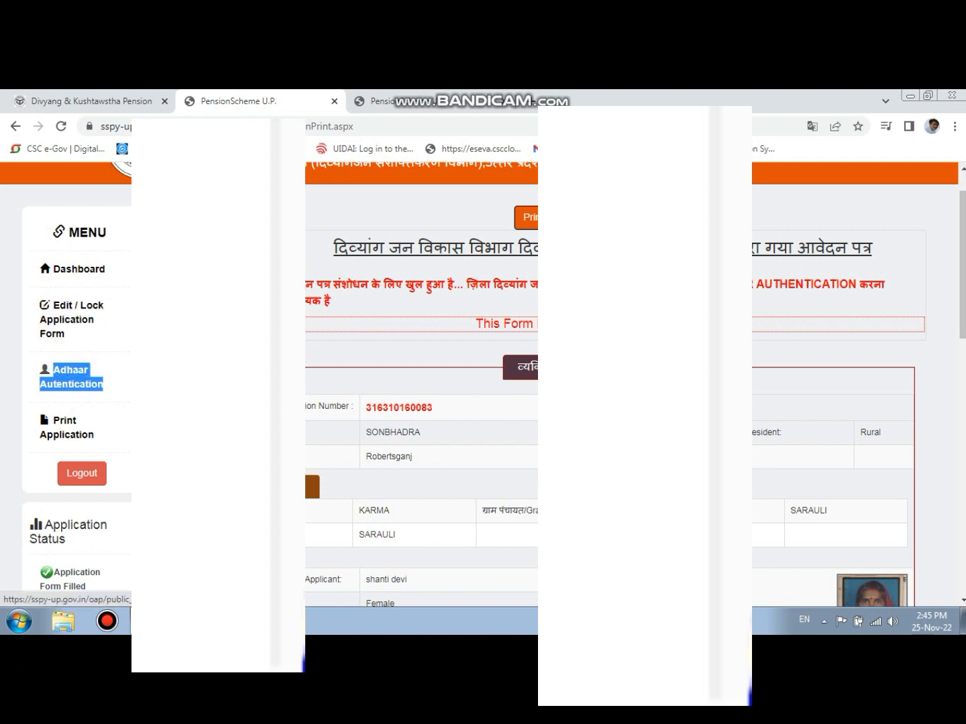
pyautogui.moveTo(94, 434); pyautogui.dragTo(53, 420)
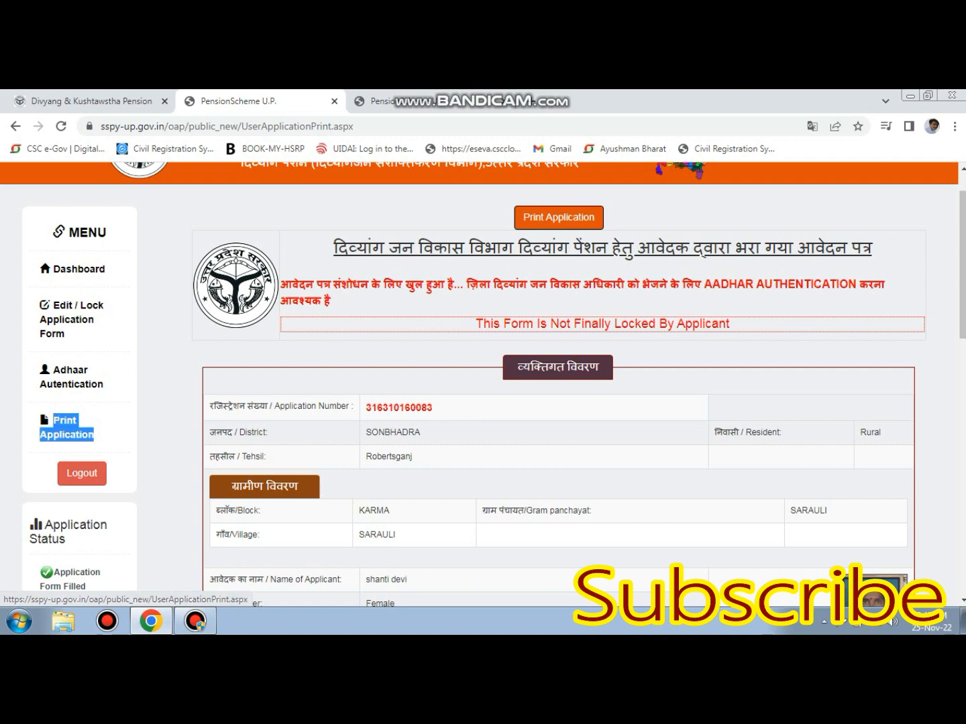
pyautogui.click(196, 621)
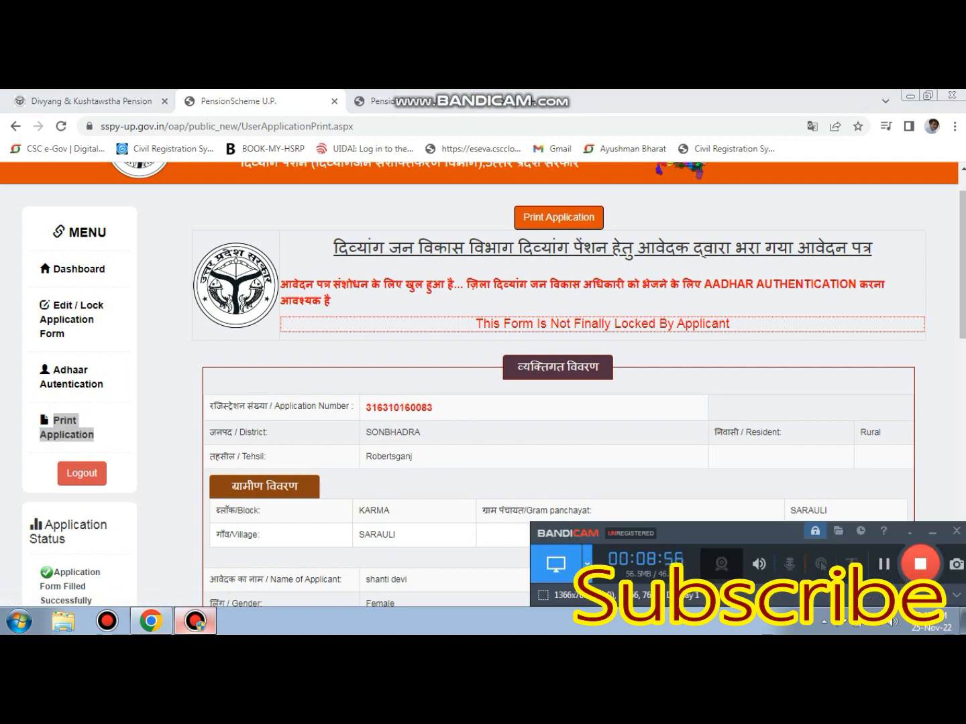